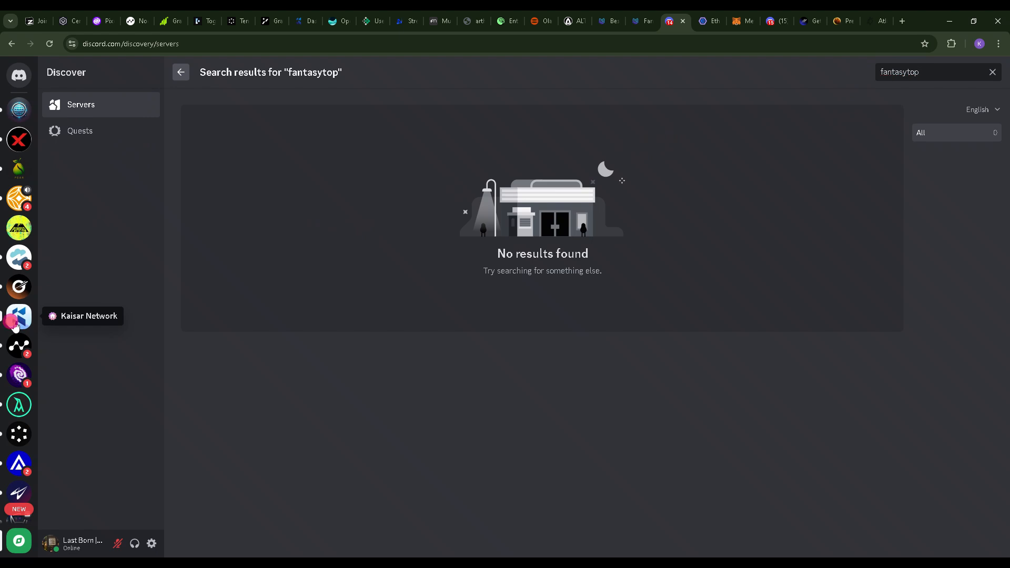
Join the Fantasy Top Discord server using the invite "fantasytop"
scroll(16, 326, down, 3)
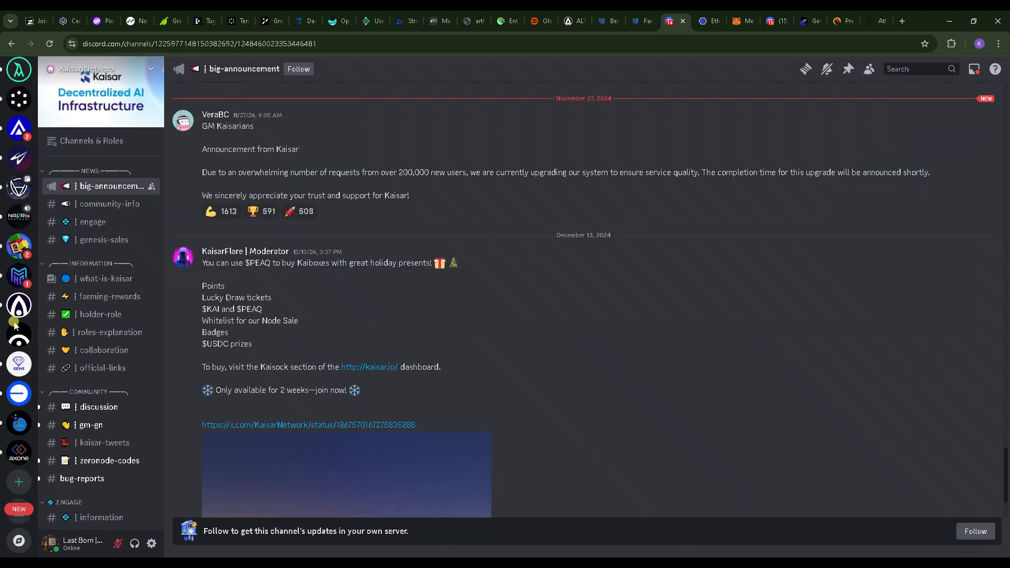
click(24, 490)
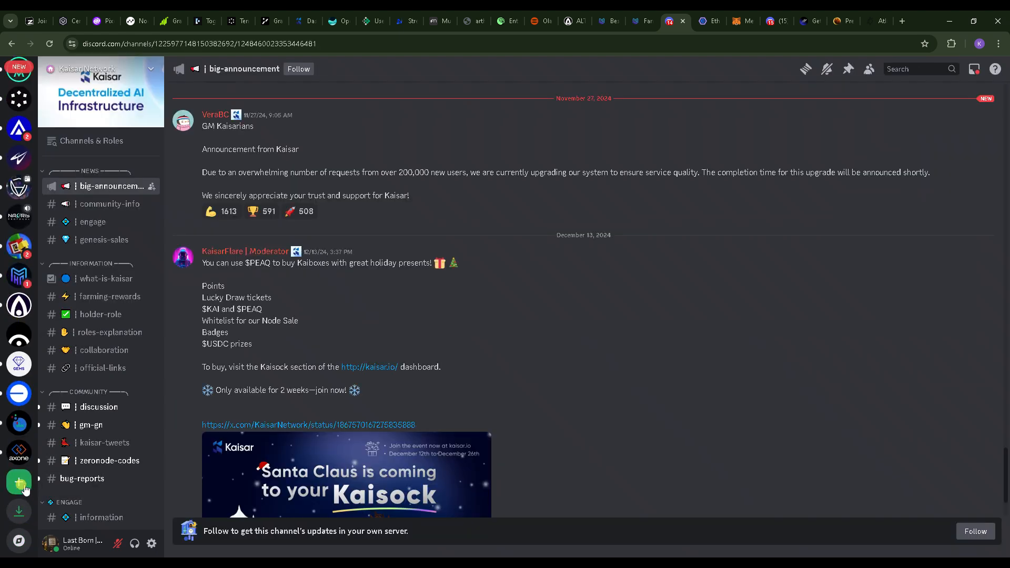
click(502, 438)
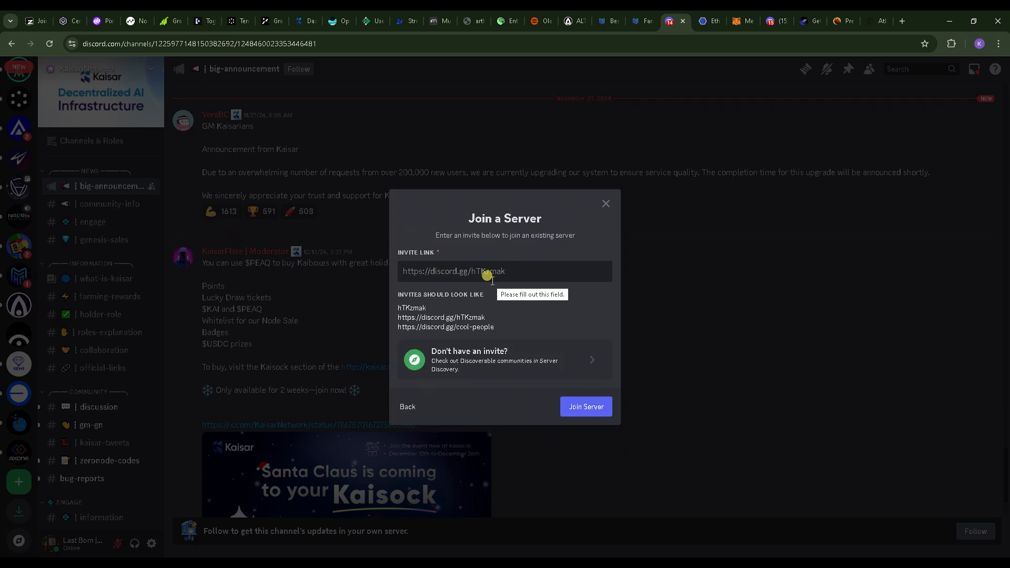
text(fantasytop)
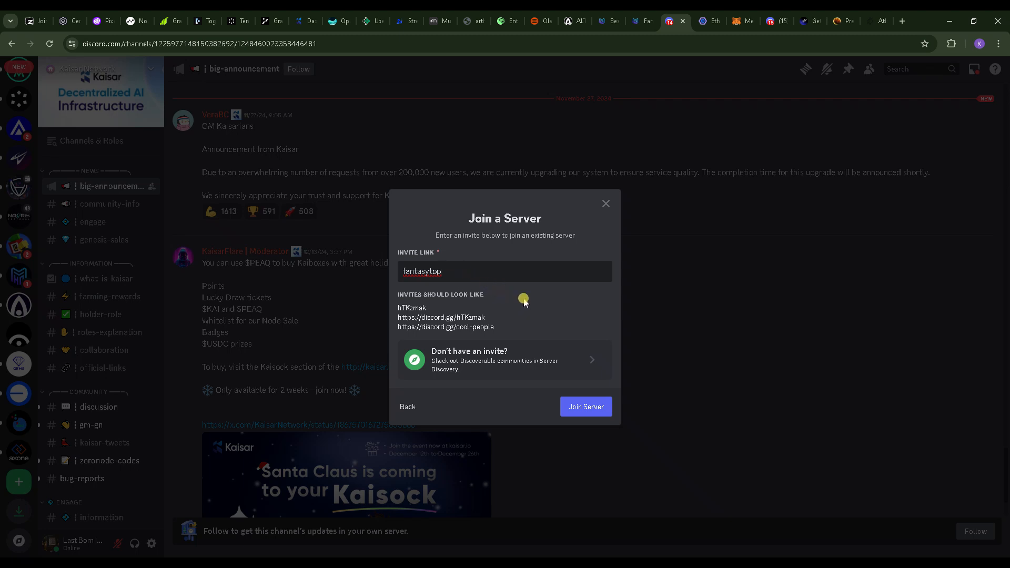
click(584, 409)
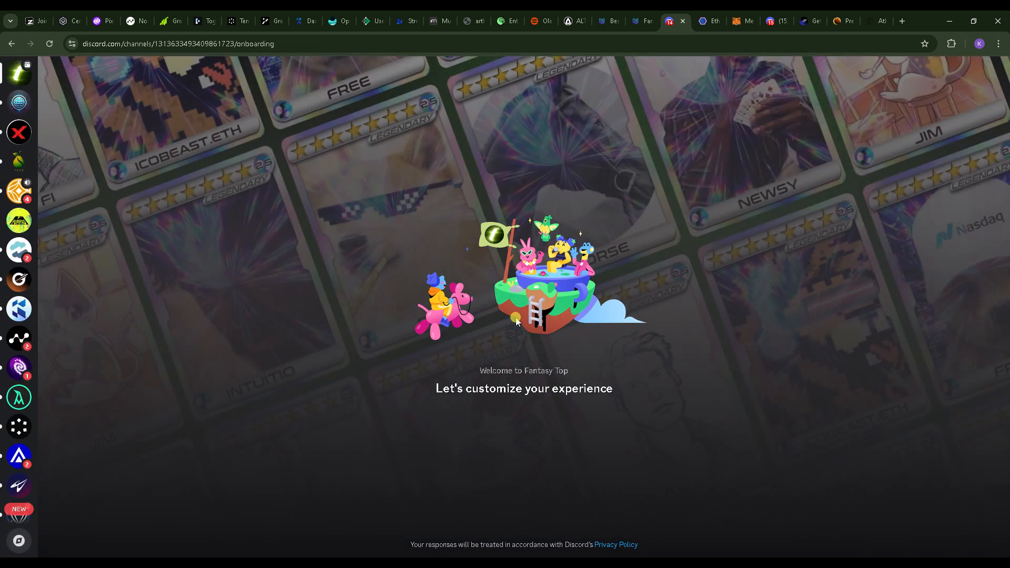
Complete the Fantasy Top onboarding with Here to Learn and Play Classic, and agree to the server rules
click(457, 304)
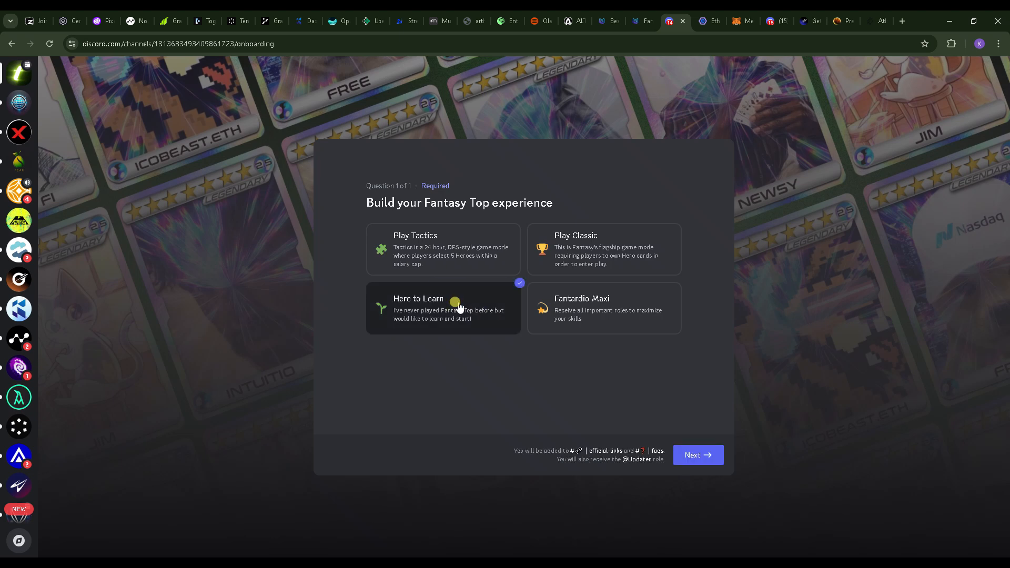
click(562, 238)
click(691, 454)
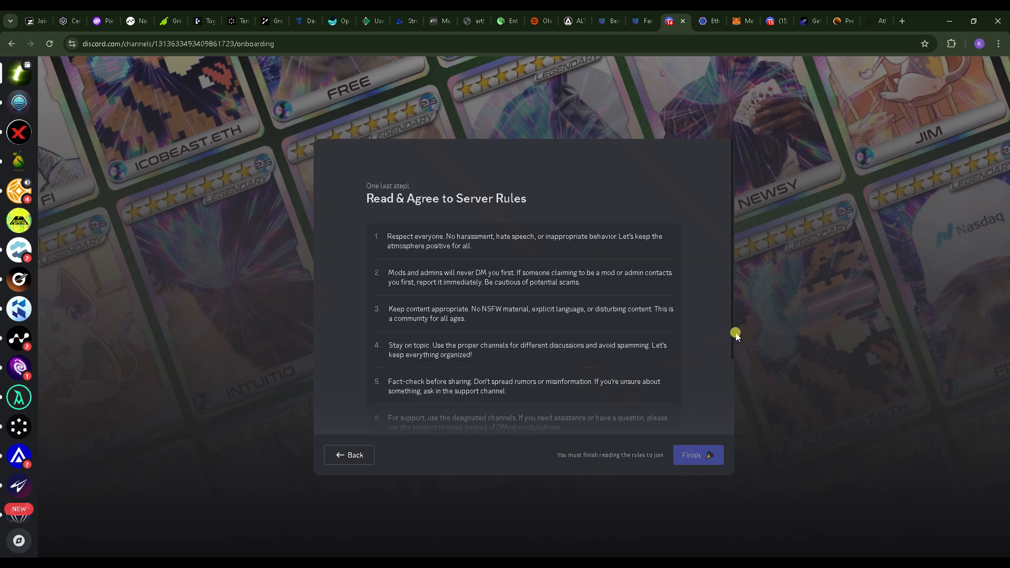
drag(733, 345, 731, 444)
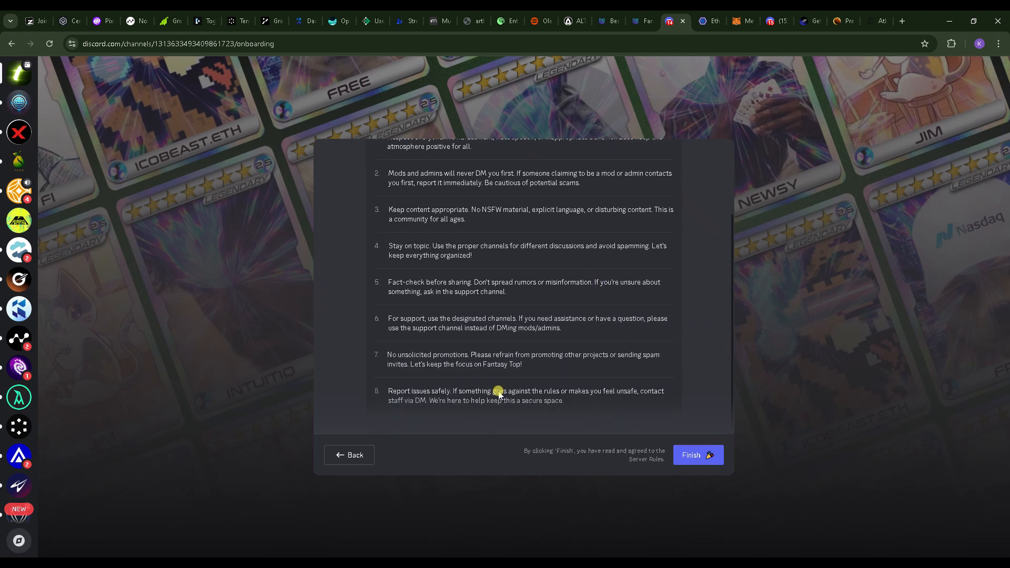
click(692, 456)
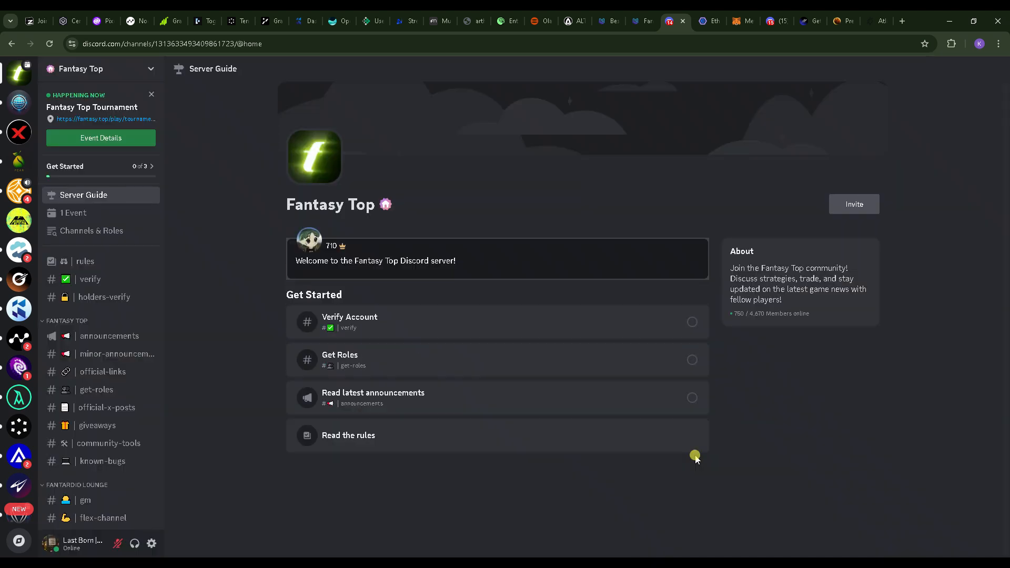
Complete the Pandez Guard verification in the verify channel, accepting the DM and rules steps and choosing Elephant for the image
click(408, 324)
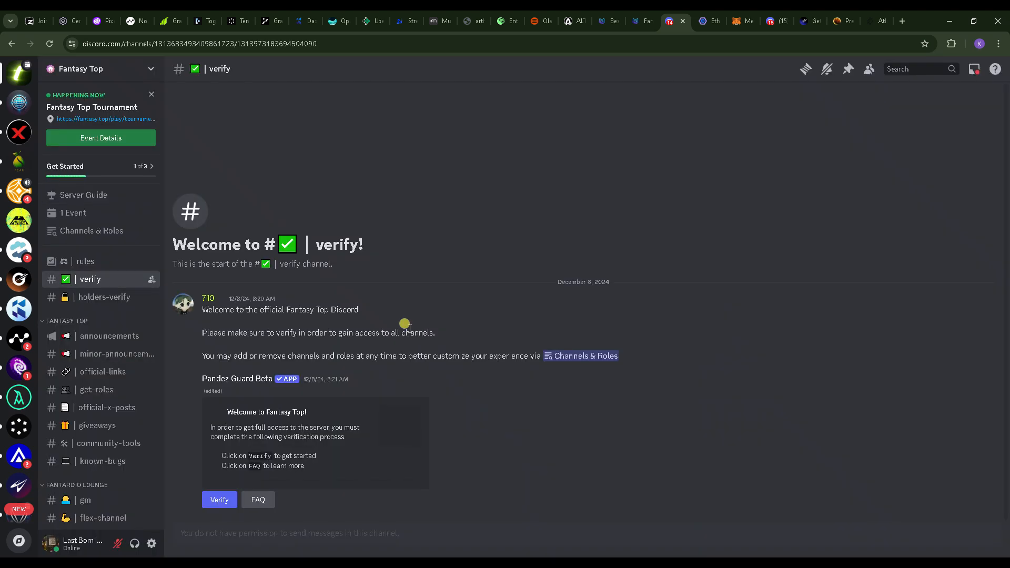
click(219, 476)
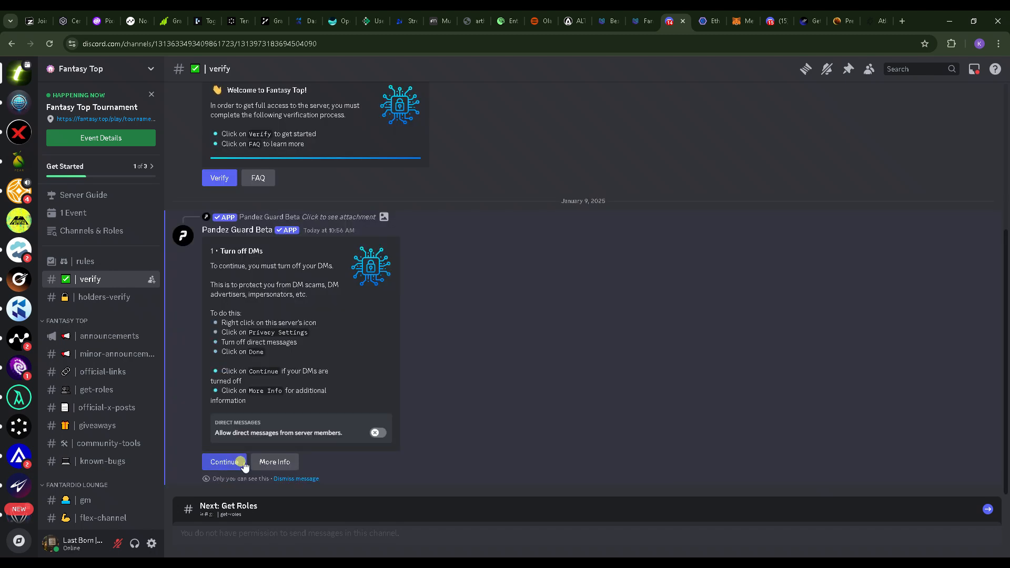
click(226, 462)
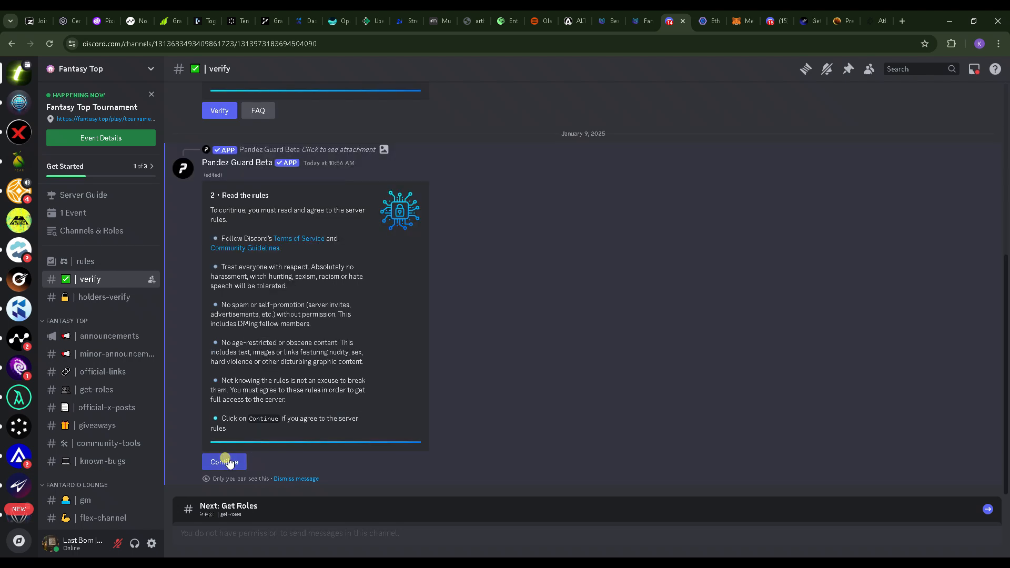
click(228, 462)
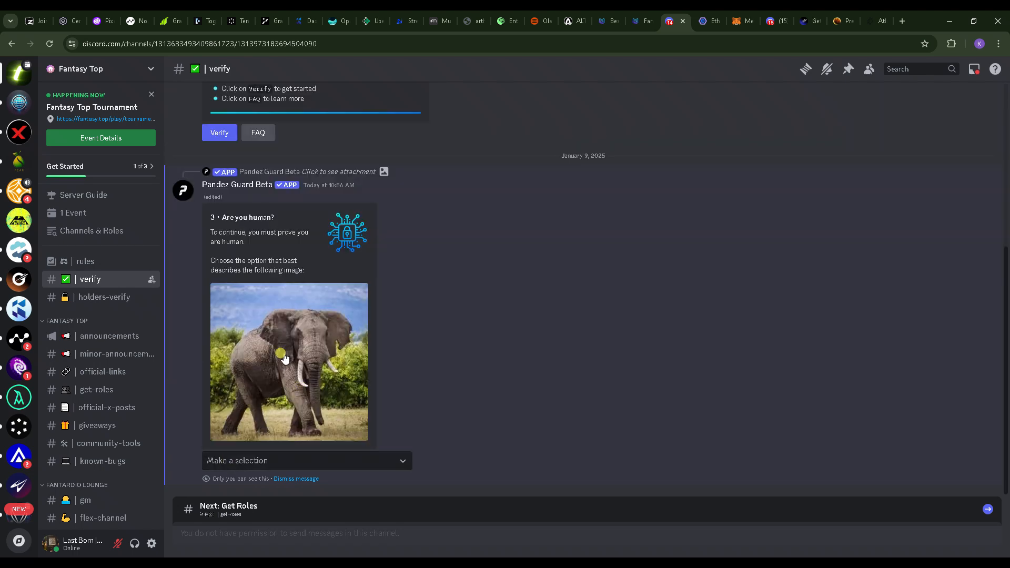
click(259, 461)
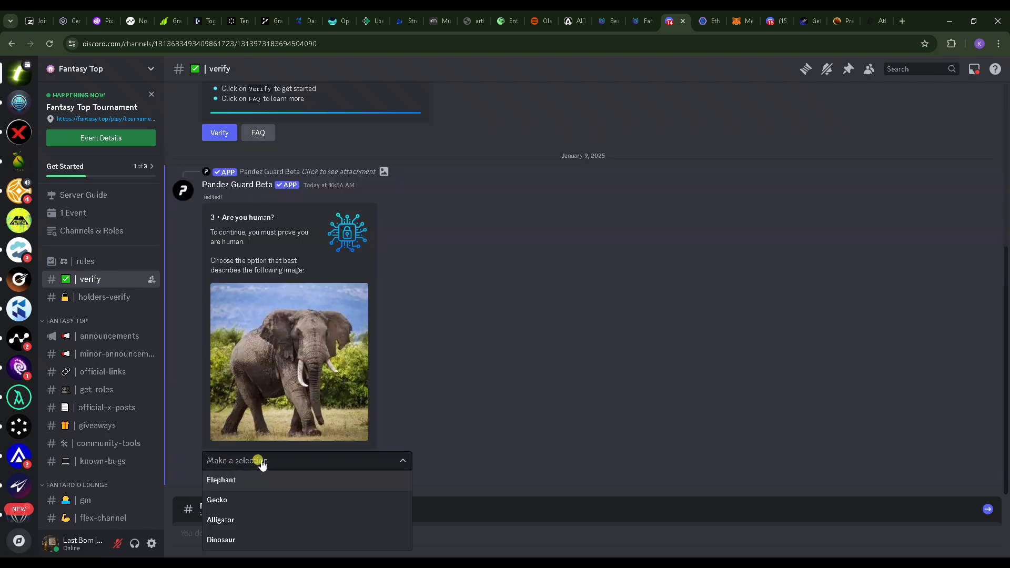
click(234, 482)
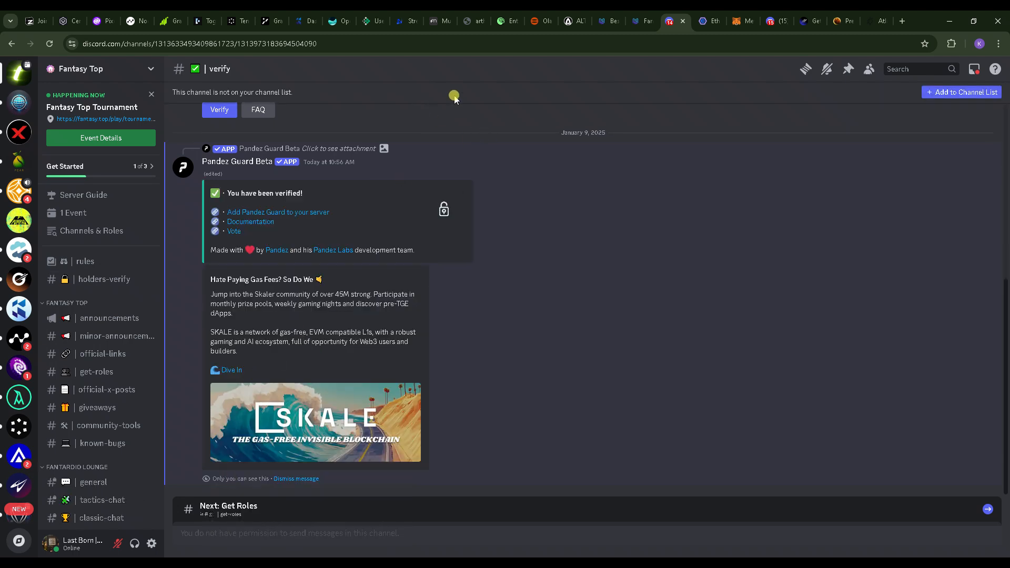
Back in the MVHQ mission, verify the Fantasy Top Discord membership and register with the Ethereum wallet address copied from MetaMask
click(635, 19)
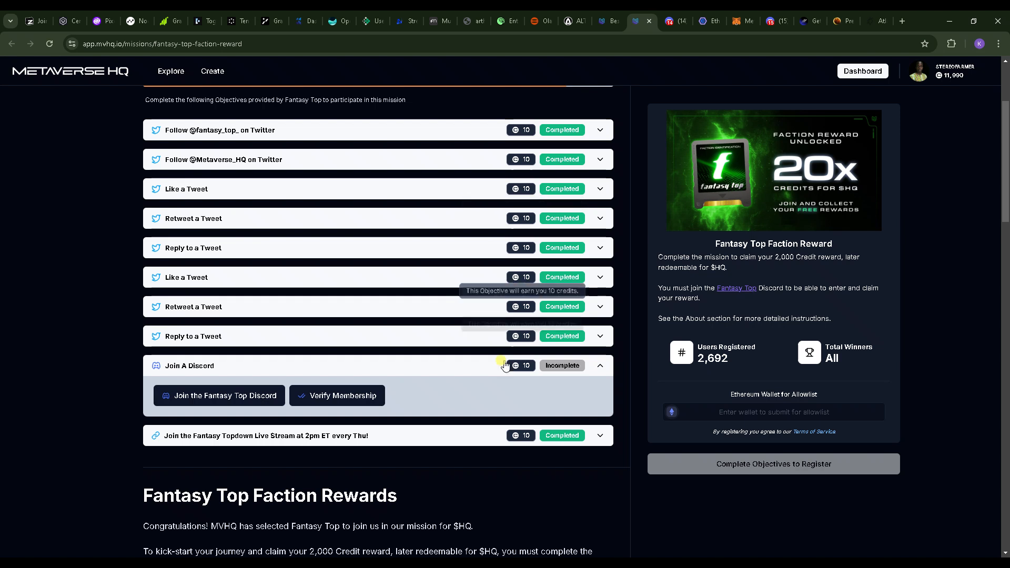
click(344, 398)
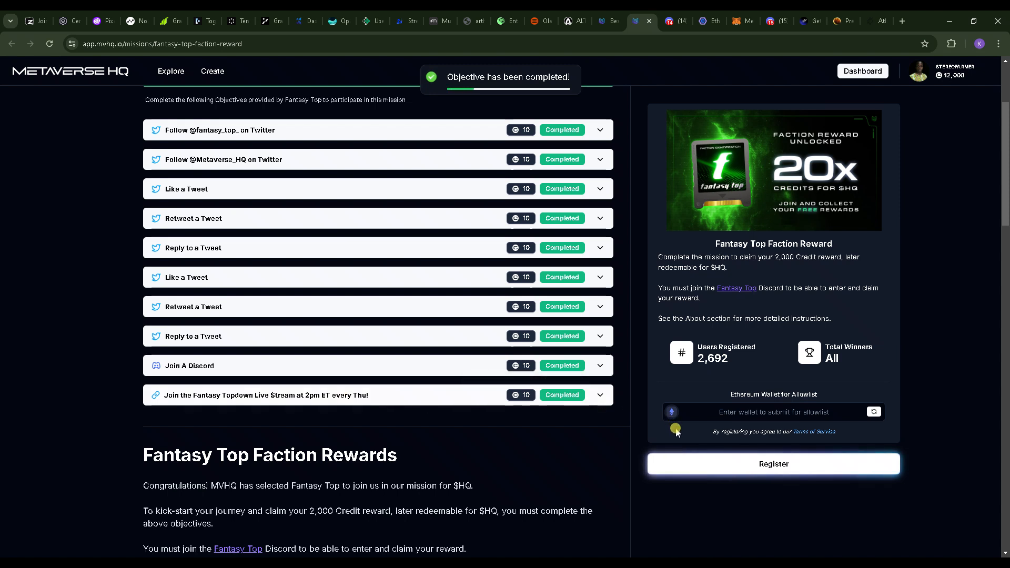
click(738, 21)
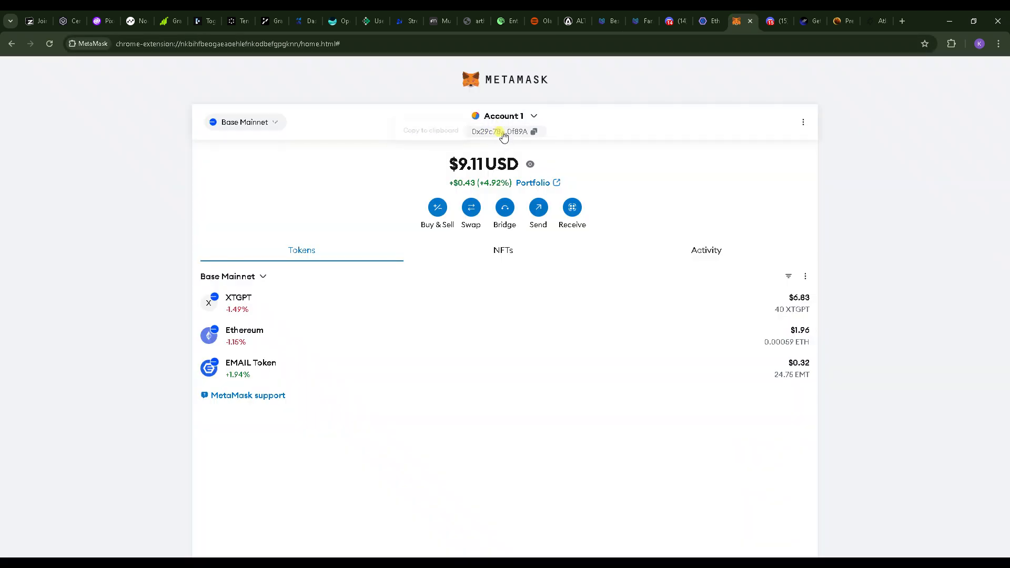
click(533, 132)
click(642, 21)
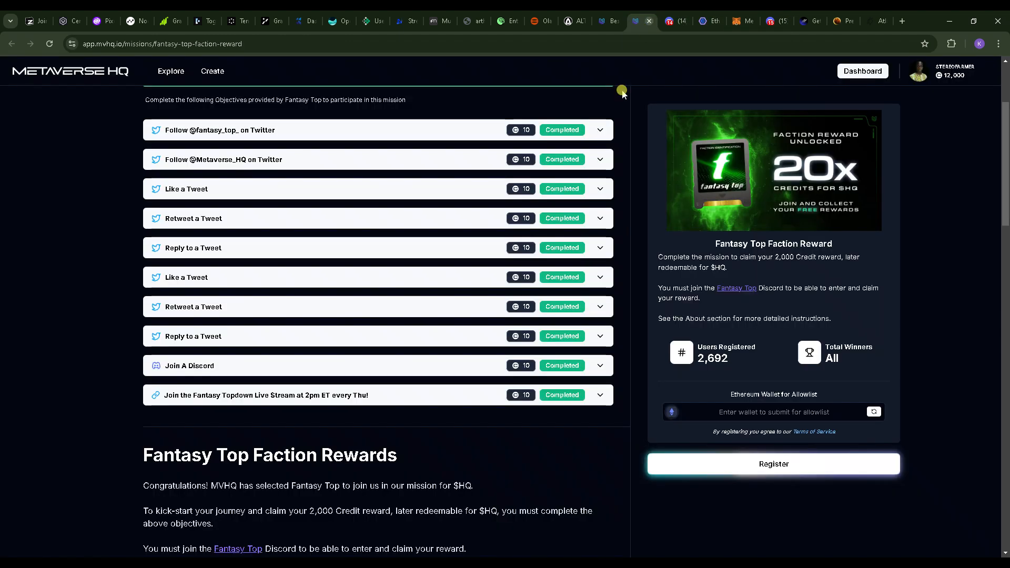
click(763, 412)
key(ctrl+v)
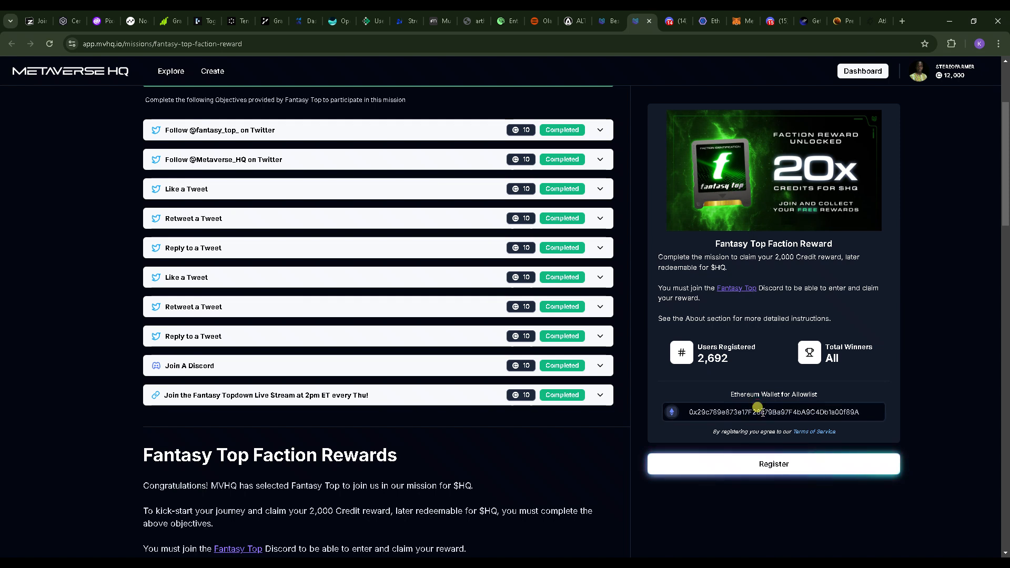
click(773, 467)
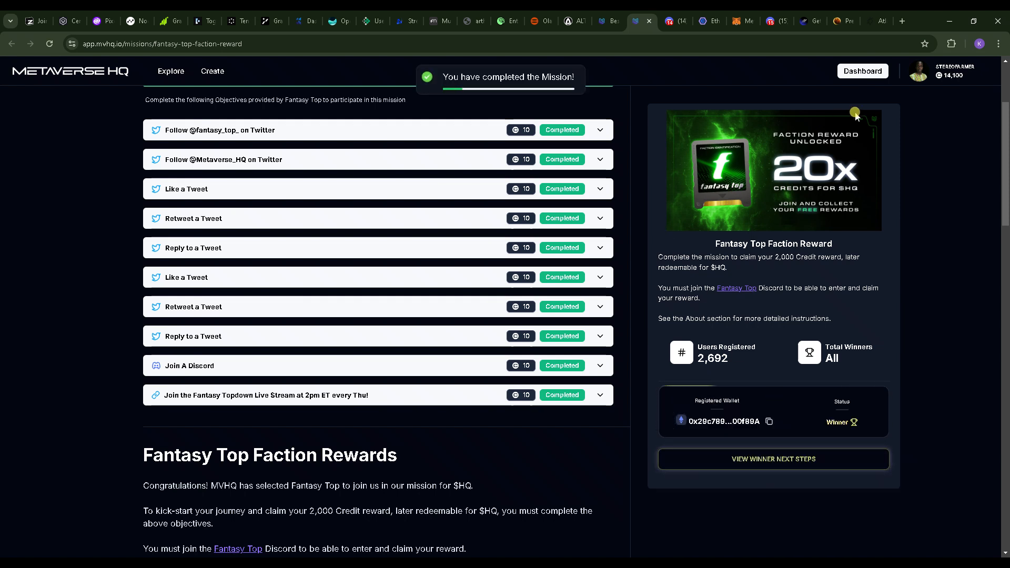
In the Saga Zero Week 6 challenges, verify the 300-credit Complete Mission objective and open the mission for the 500-credit one
click(651, 22)
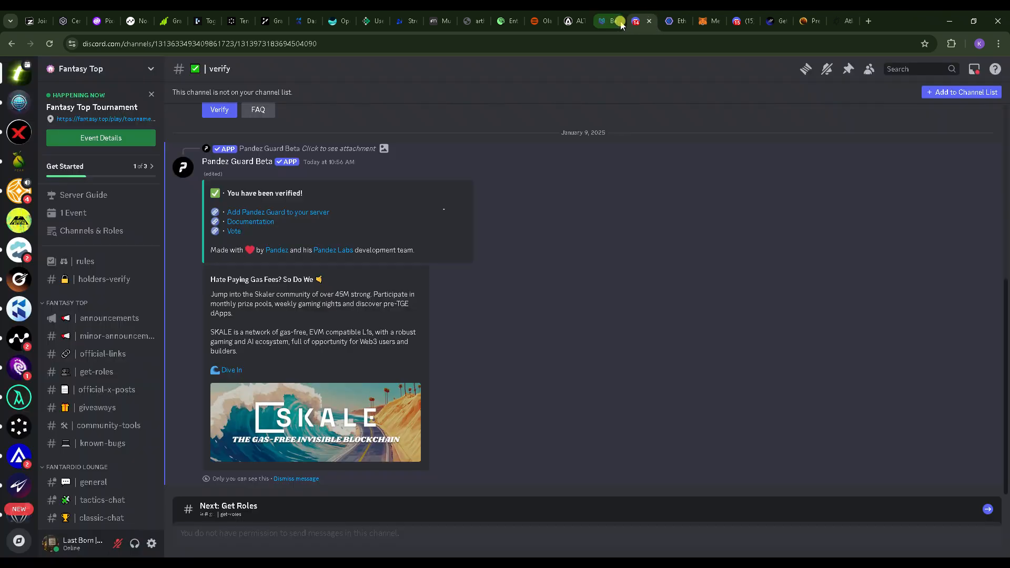
click(610, 21)
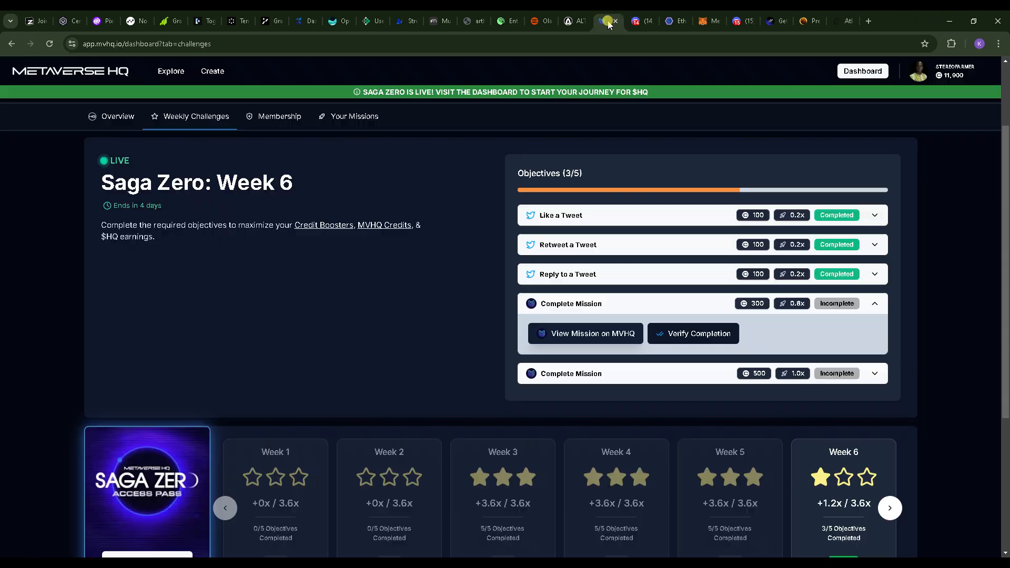
click(691, 336)
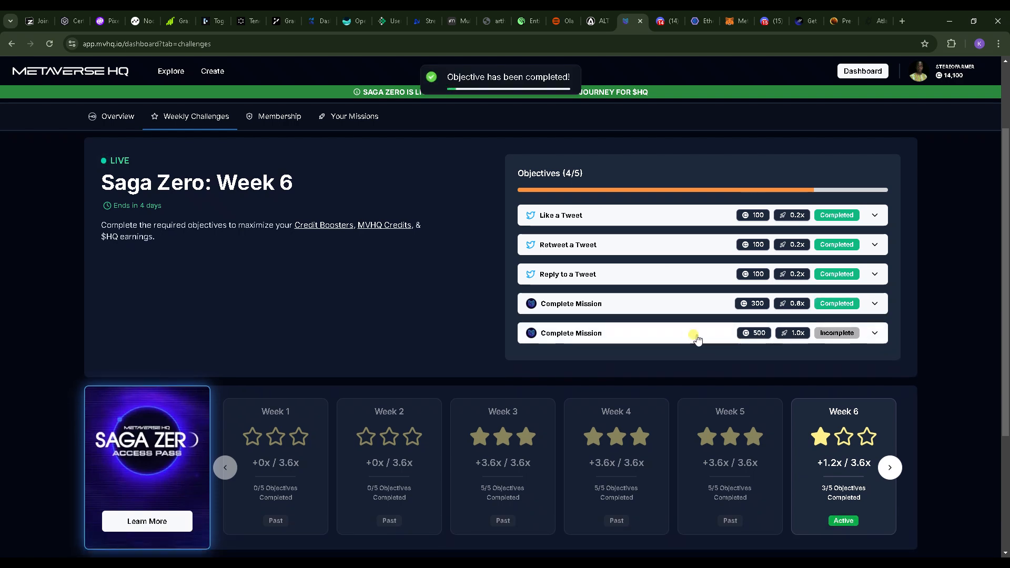
click(614, 332)
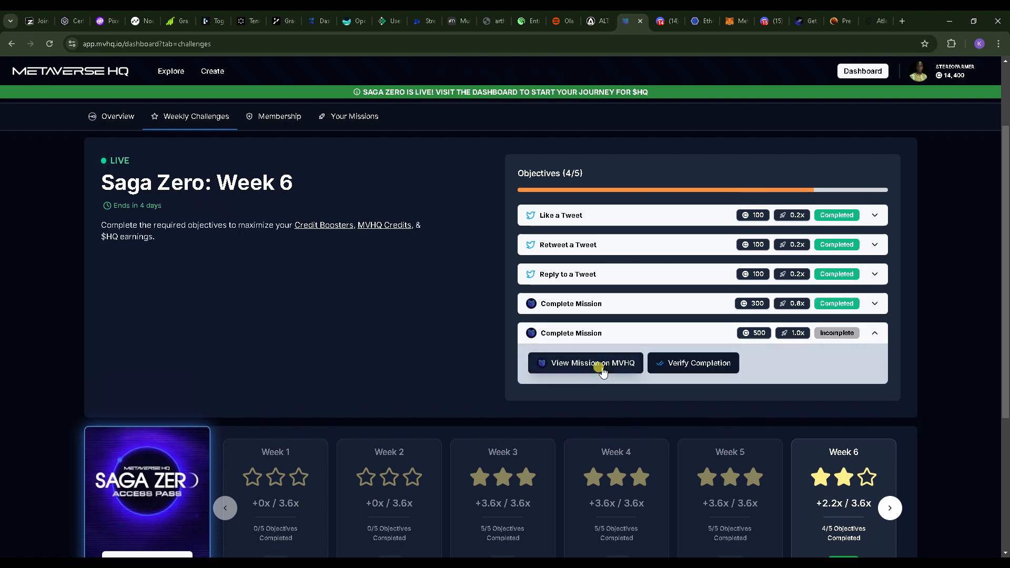
click(603, 370)
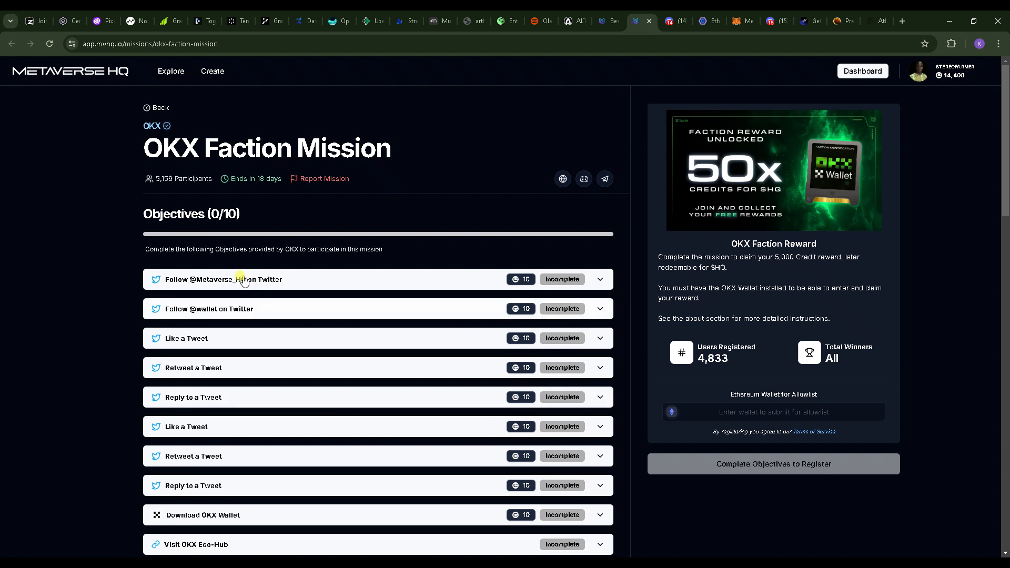
click(239, 279)
click(213, 311)
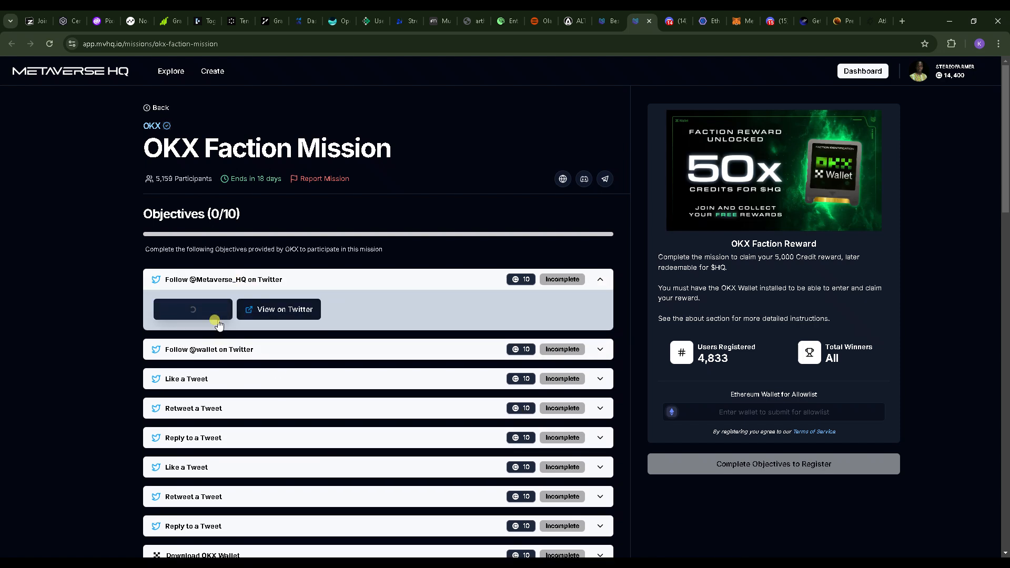
click(210, 350)
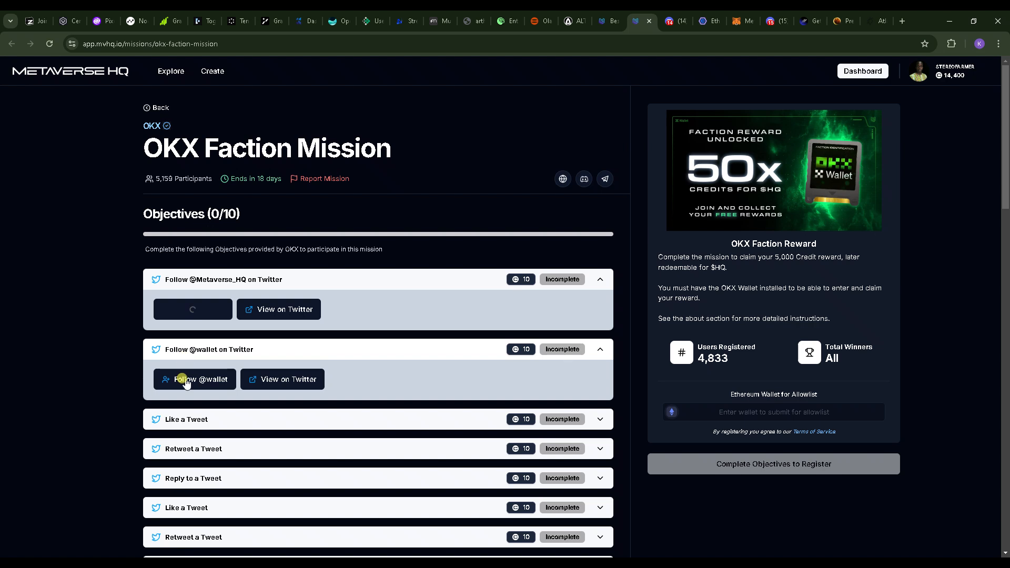
click(182, 380)
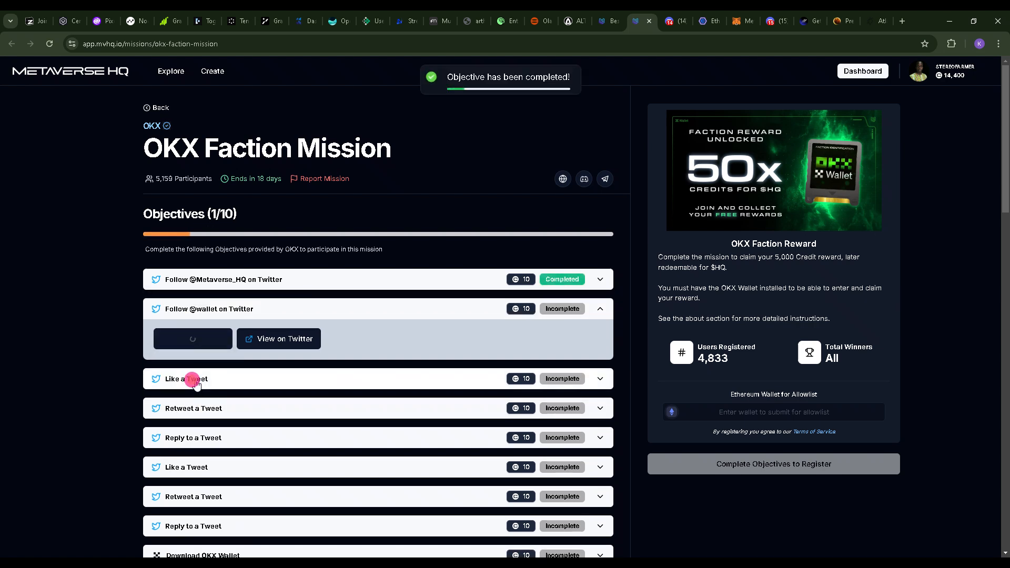
Complete the first Like a Tweet and Retweet a Tweet objectives of the OKX Faction Mission
click(192, 380)
click(196, 368)
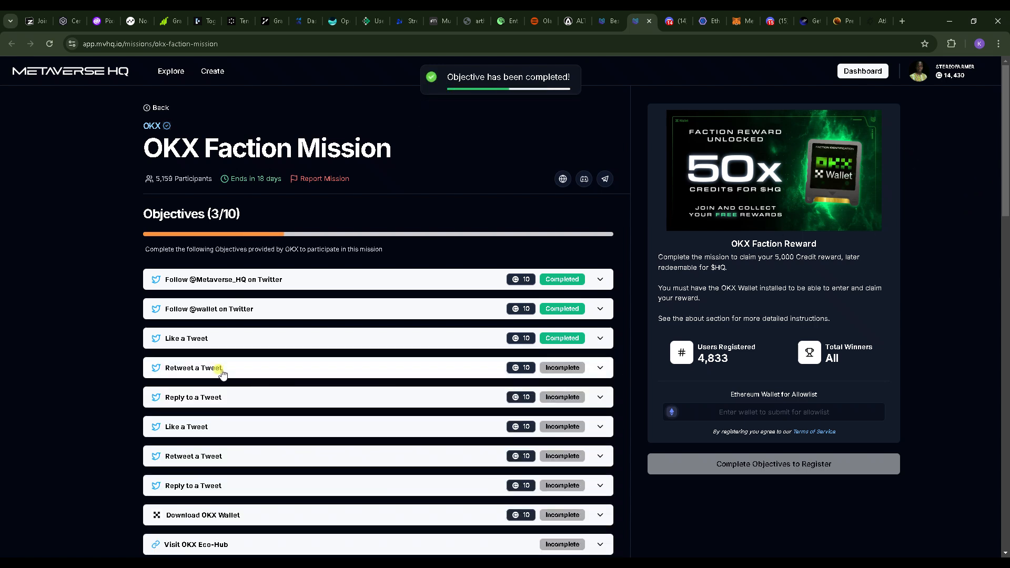
click(213, 398)
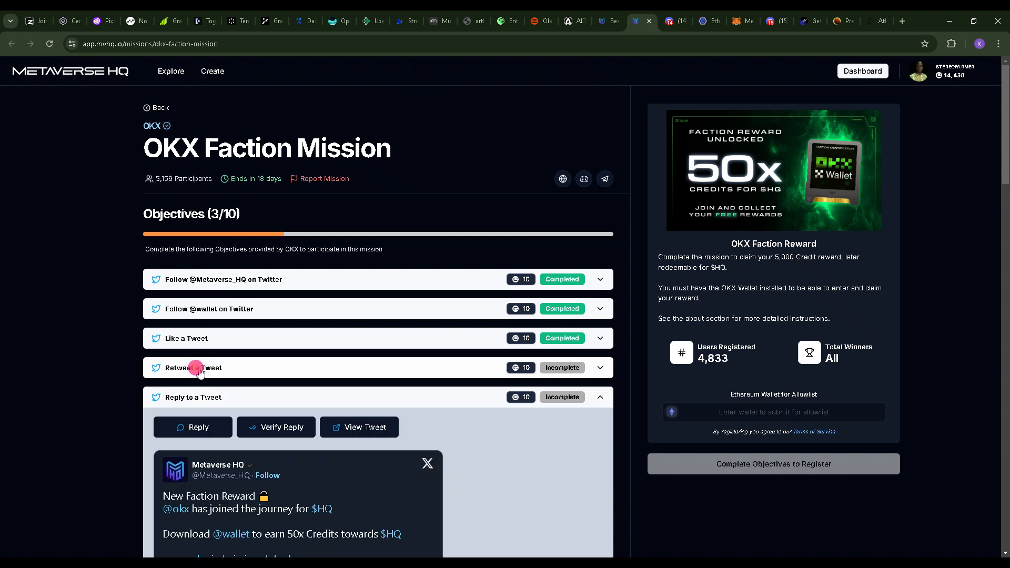
click(197, 368)
click(192, 404)
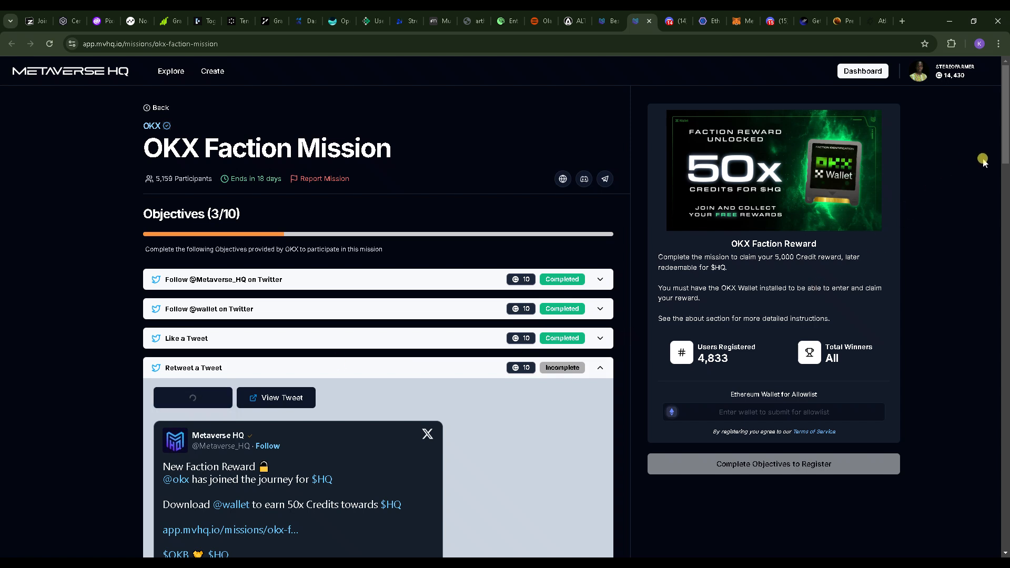
Post the reply "50x is hugee!" to the Metaverse HQ tweet from the first Reply to a Tweet objective
drag(1006, 143, 1006, 181)
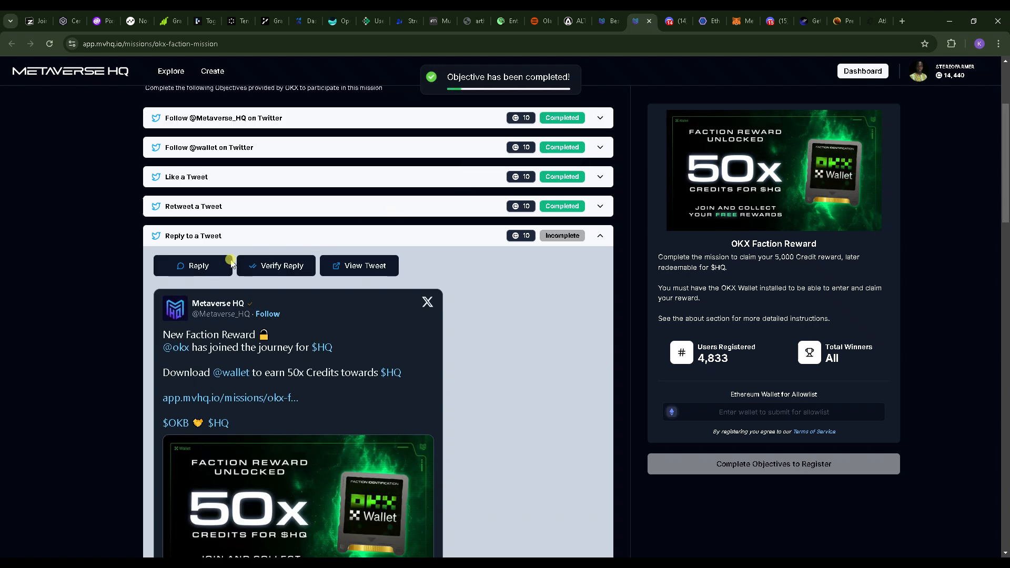
click(199, 266)
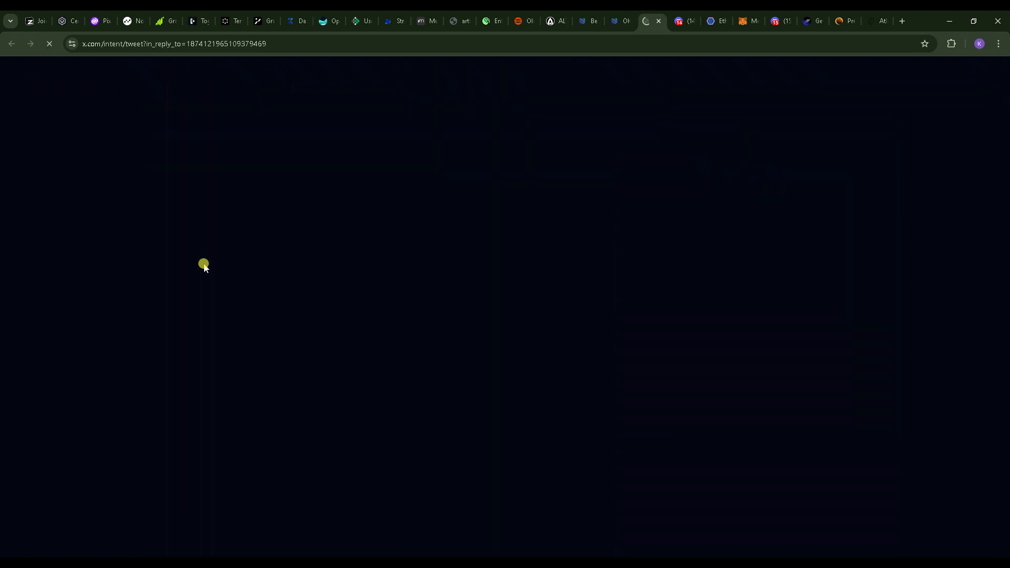
click(619, 21)
click(643, 22)
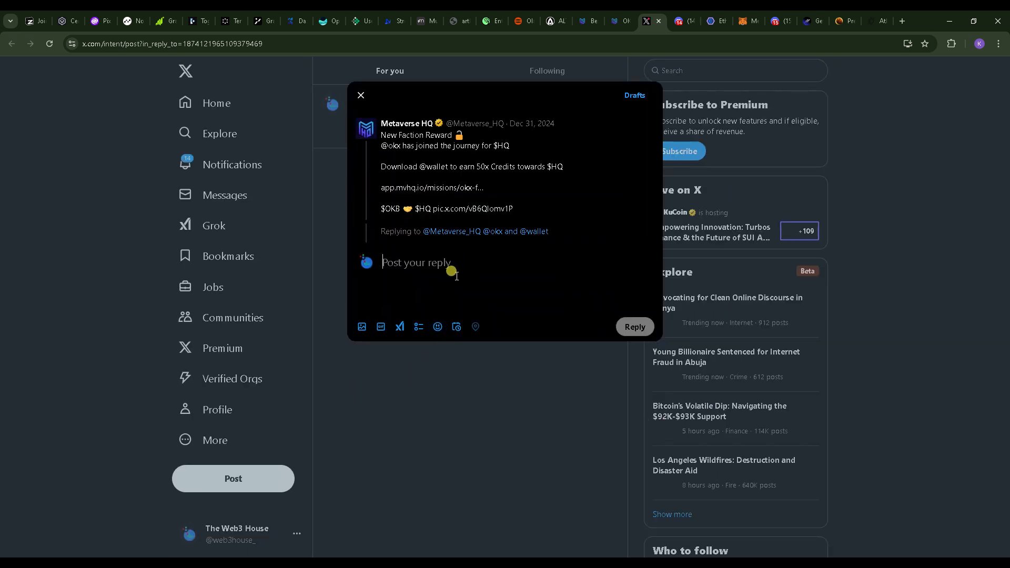
text(asdf)
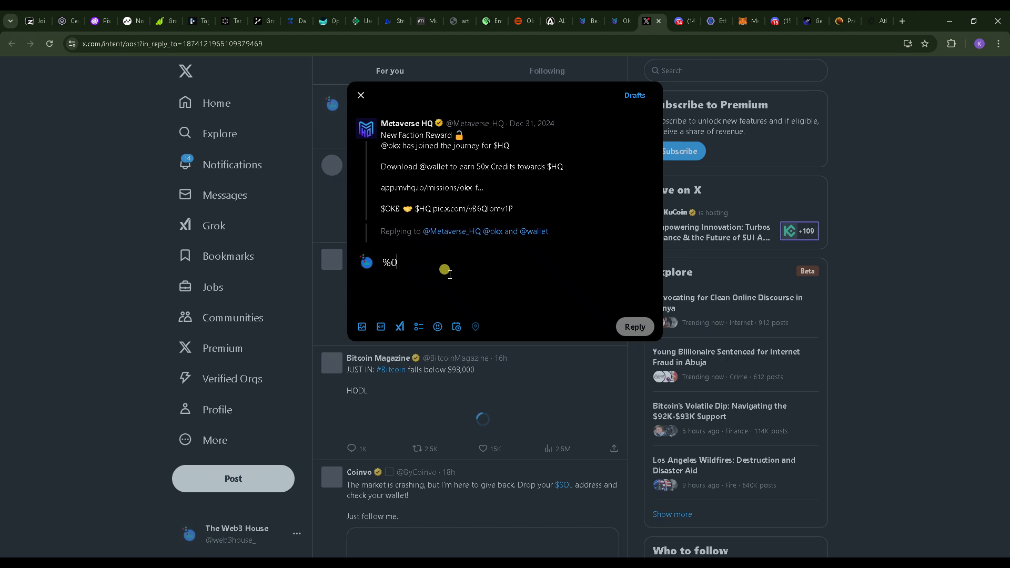
key(BackSpace)
key(BackSpace)
key(BackSpace)
key(BackSpace)
text(50x)
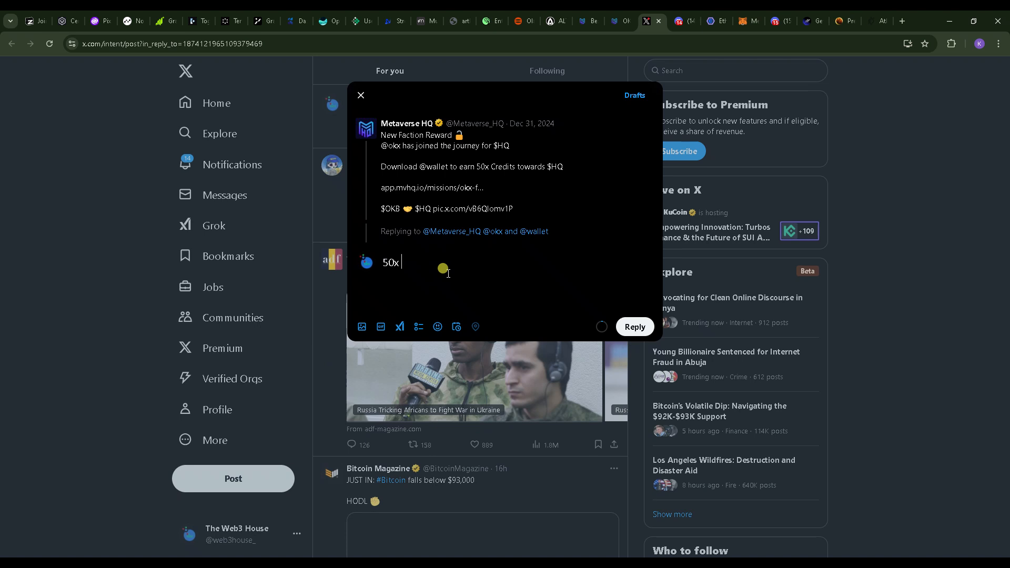
text( is hugee!)
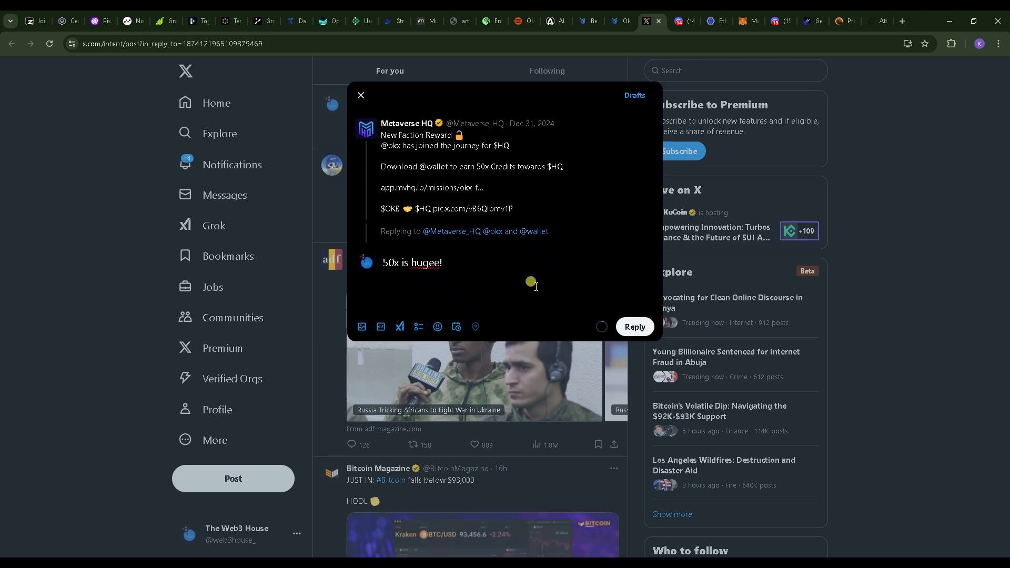
click(636, 327)
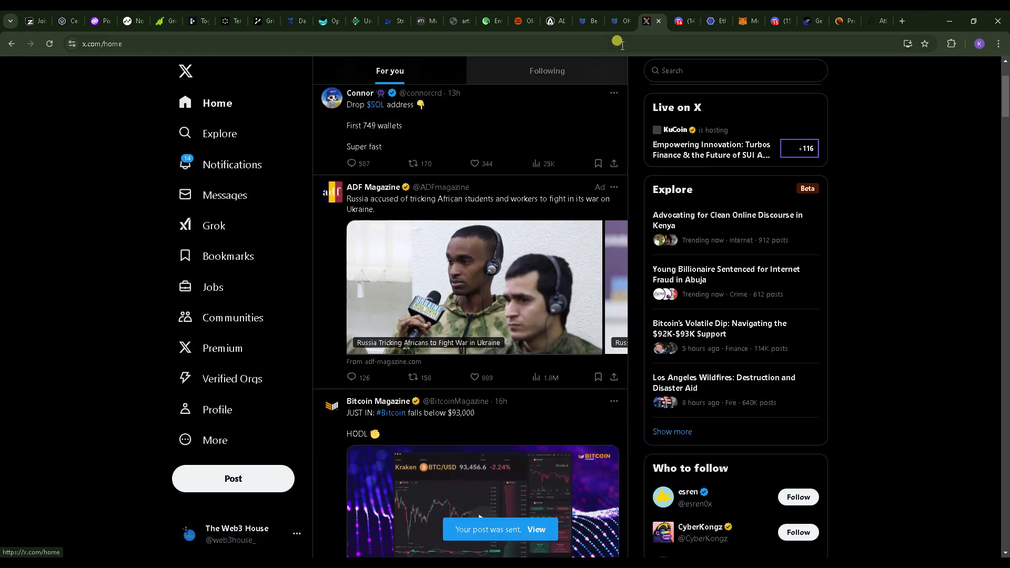
Back in the OKX Faction Mission, verify the reply to the Metaverse HQ tweet, retrying the verification once
click(624, 25)
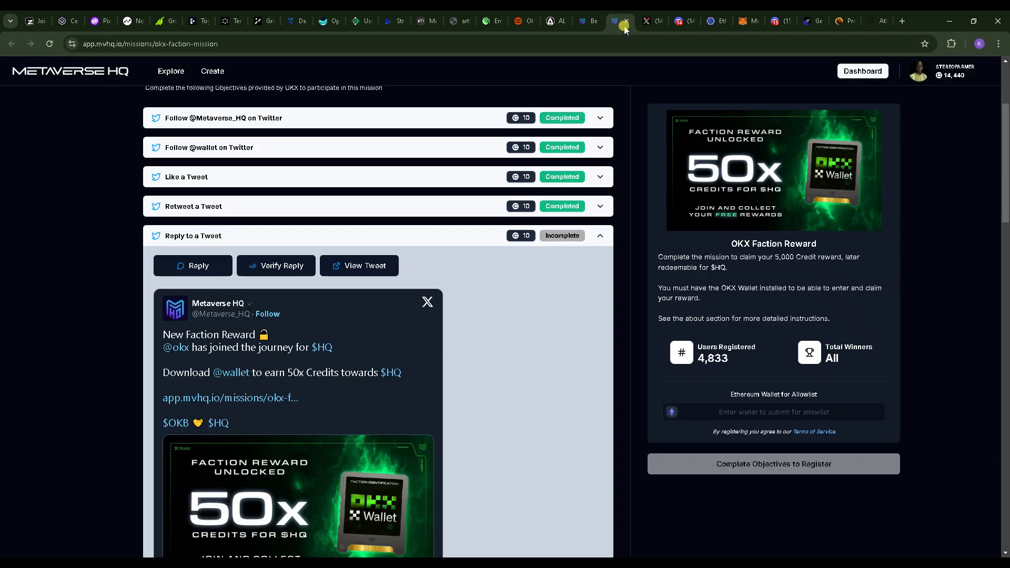
click(276, 272)
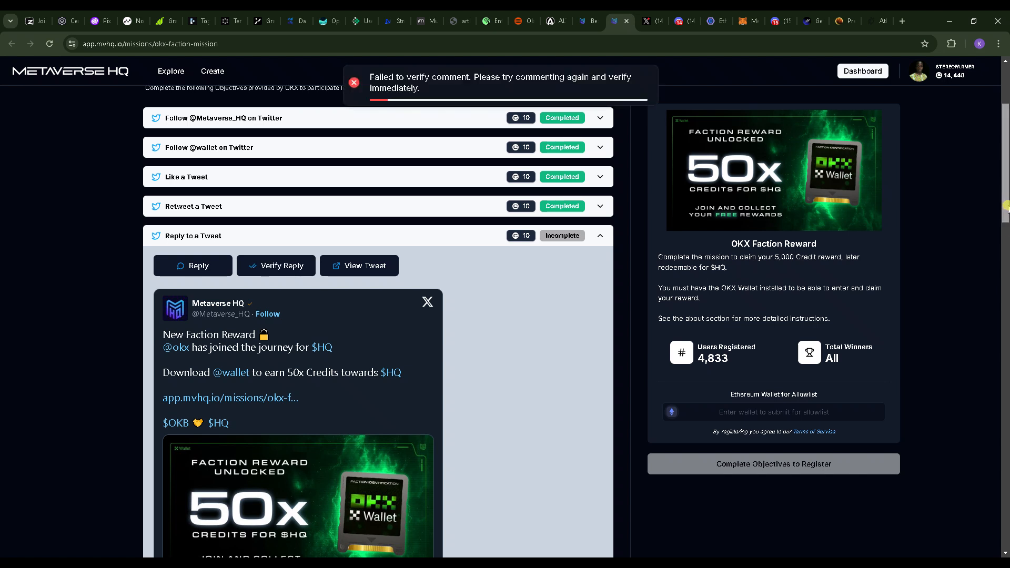
scroll(1007, 214, down, 2)
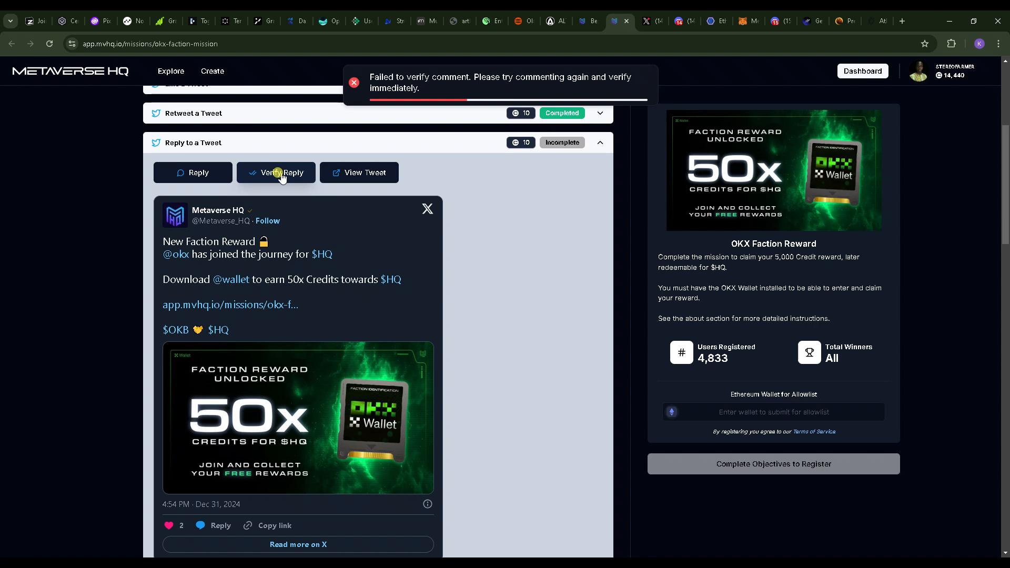
click(282, 176)
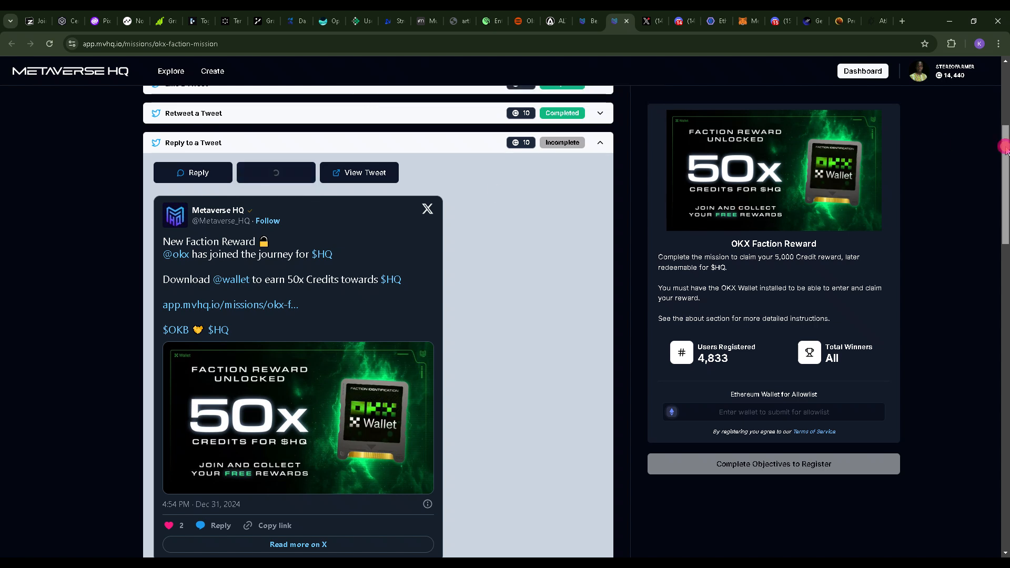
Complete the second Like a Tweet and Retweet a Tweet objectives for the OKX Wallet tweet
mouse_move(1006, 149)
mouse_down()
mouse_move(1007, 173)
mouse_move(1008, 138)
mouse_up()
click(167, 196)
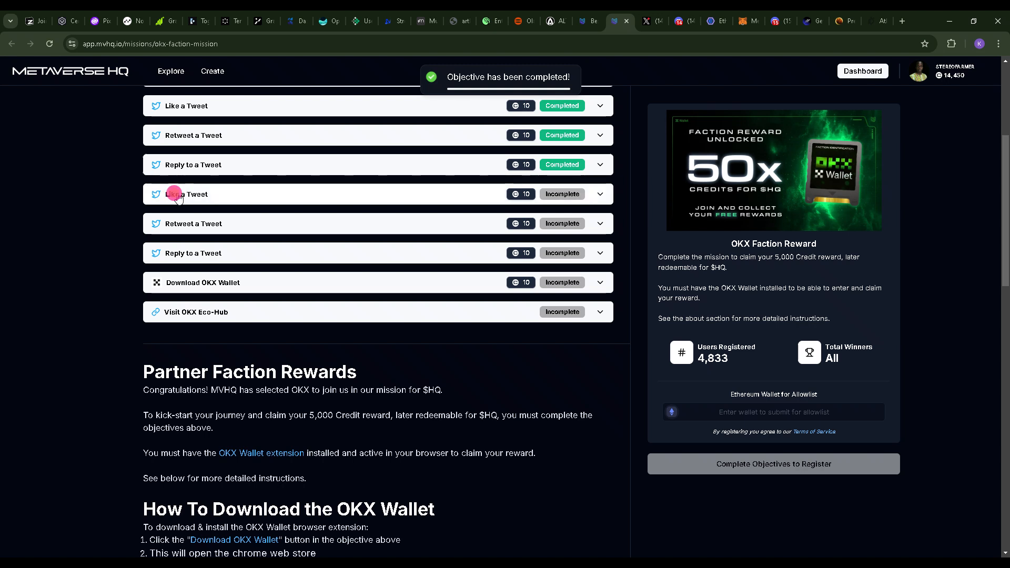
click(193, 227)
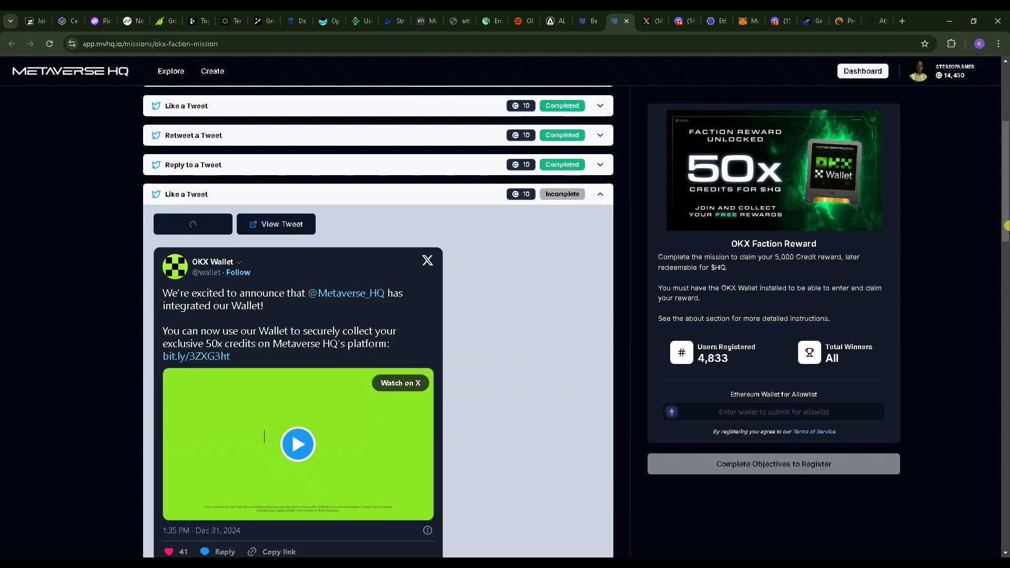
drag(1007, 205, 1006, 334)
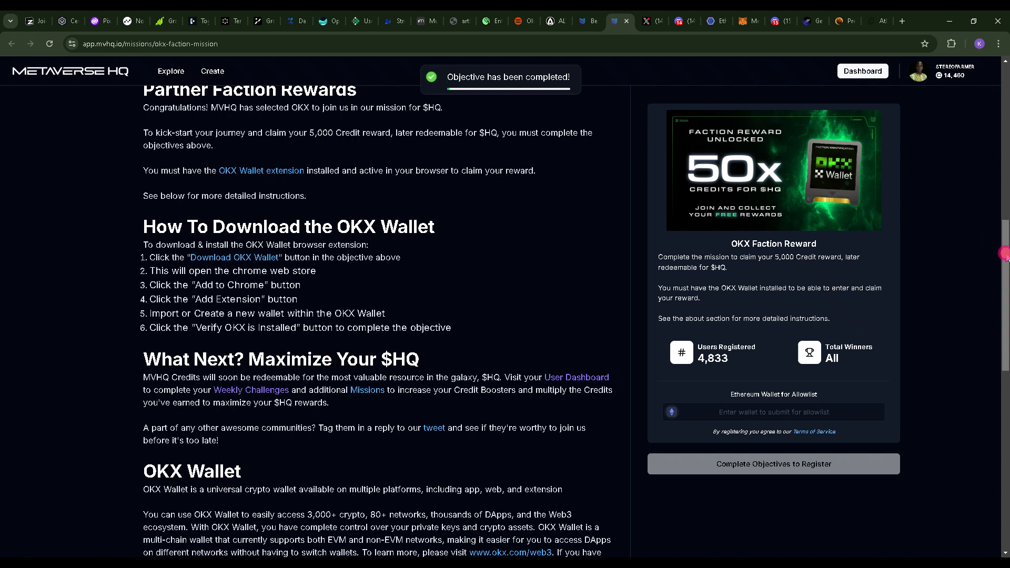
drag(1006, 255, 1005, 118)
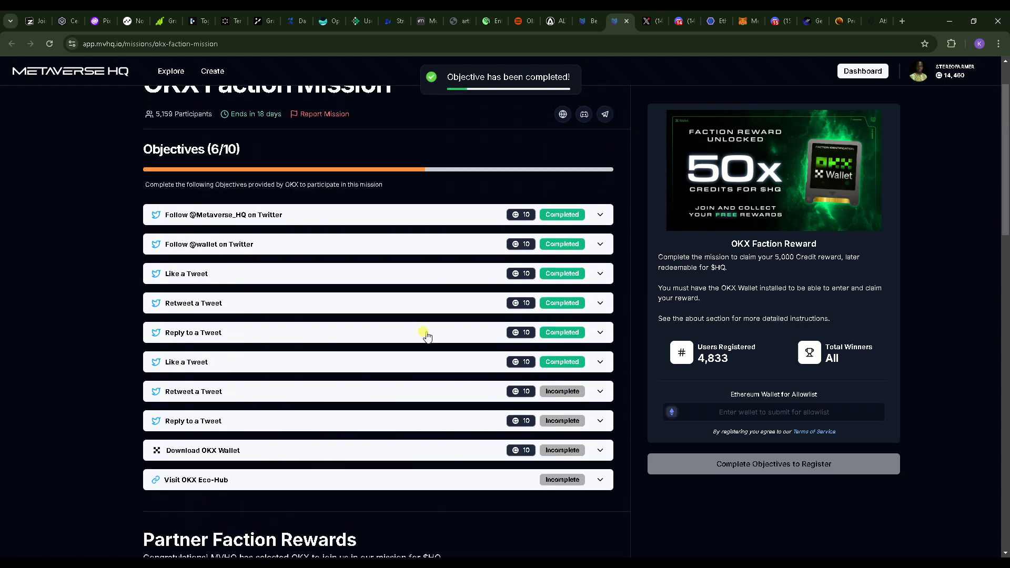
click(181, 395)
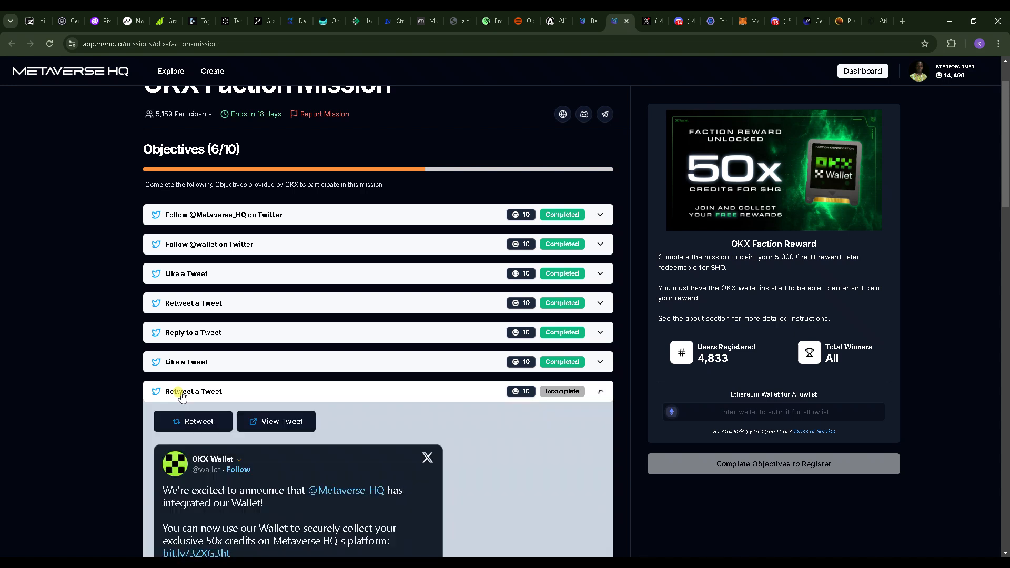
click(191, 424)
Post the reply "Welcome to the #HQ family!" to the OKX Wallet tweet from the second Reply to a Tweet objective
drag(1006, 153, 1007, 216)
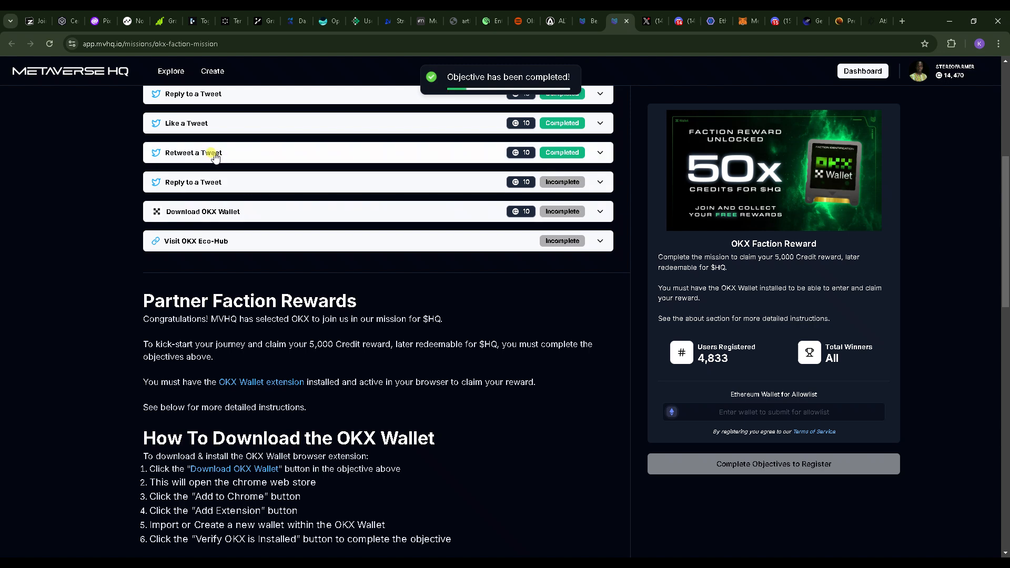
click(196, 184)
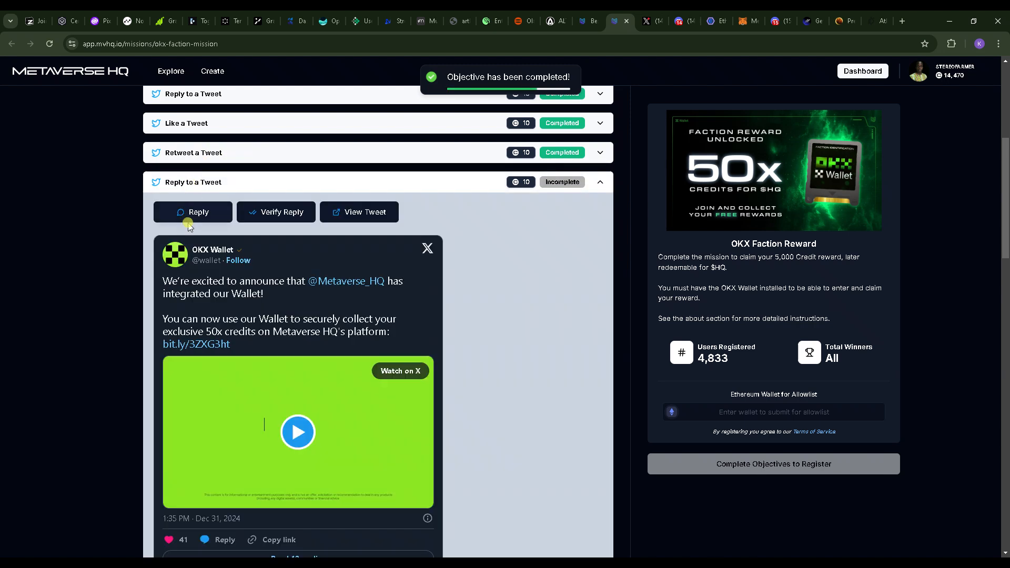
click(199, 213)
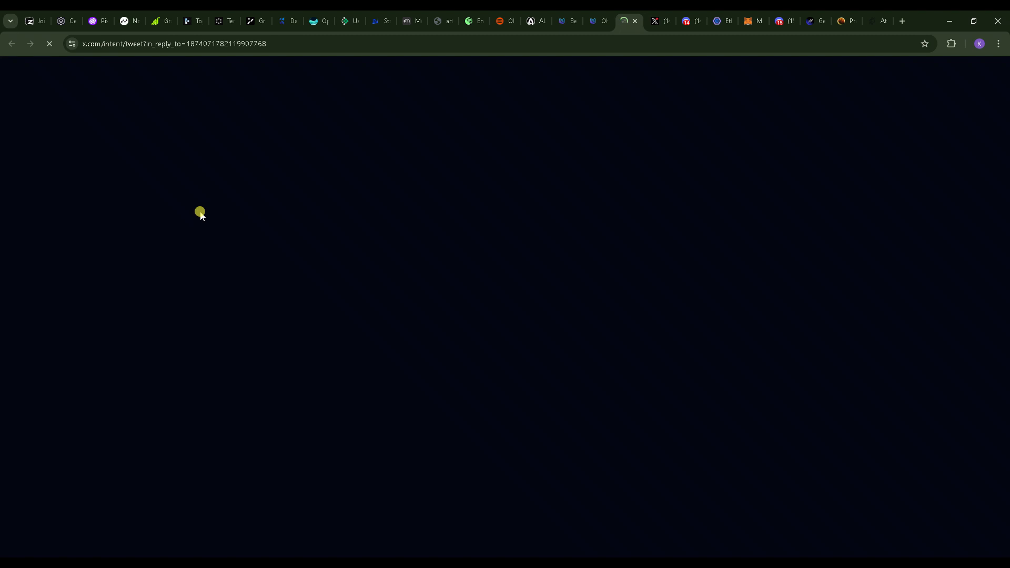
click(659, 20)
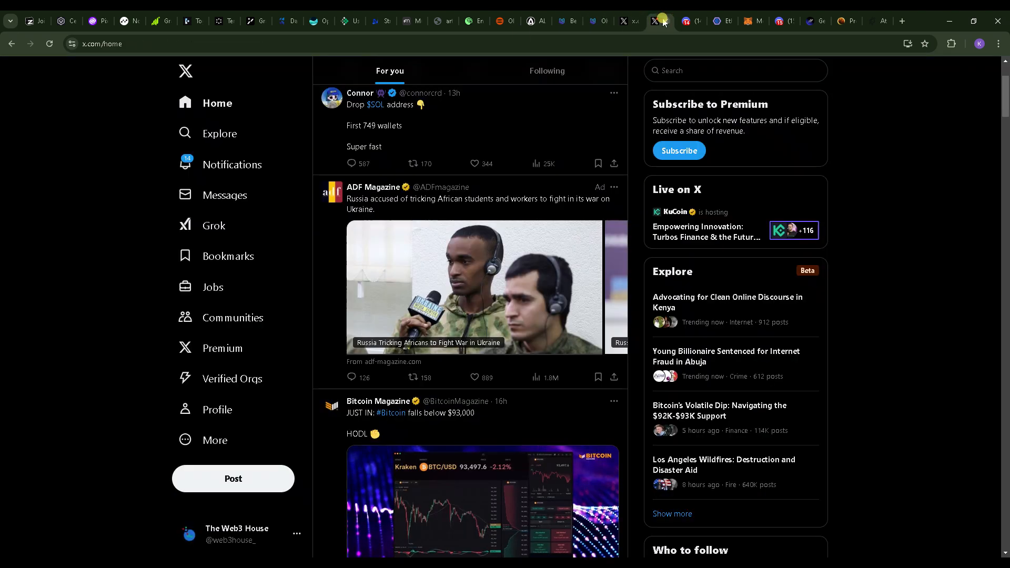
click(668, 21)
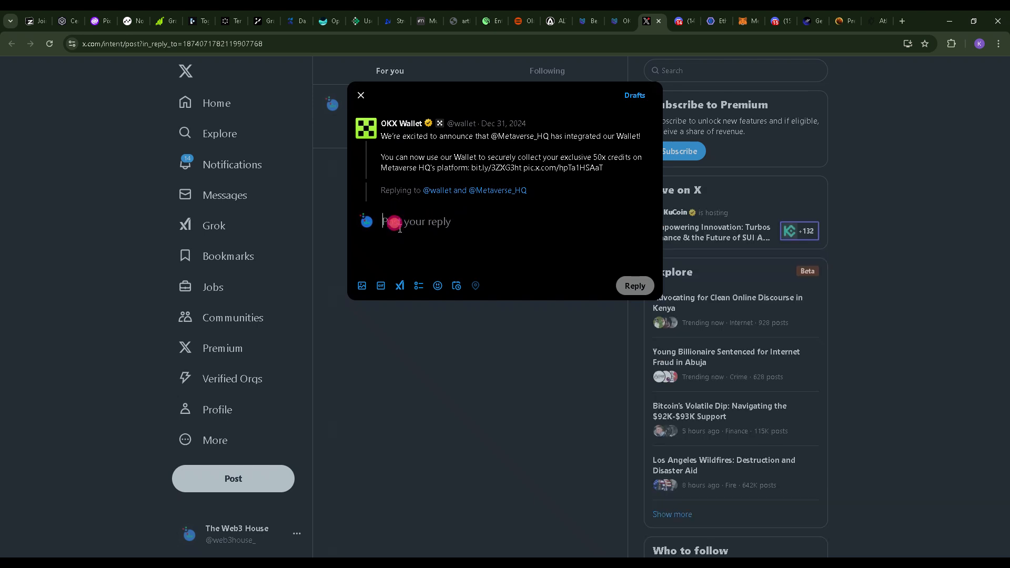
text(Wel)
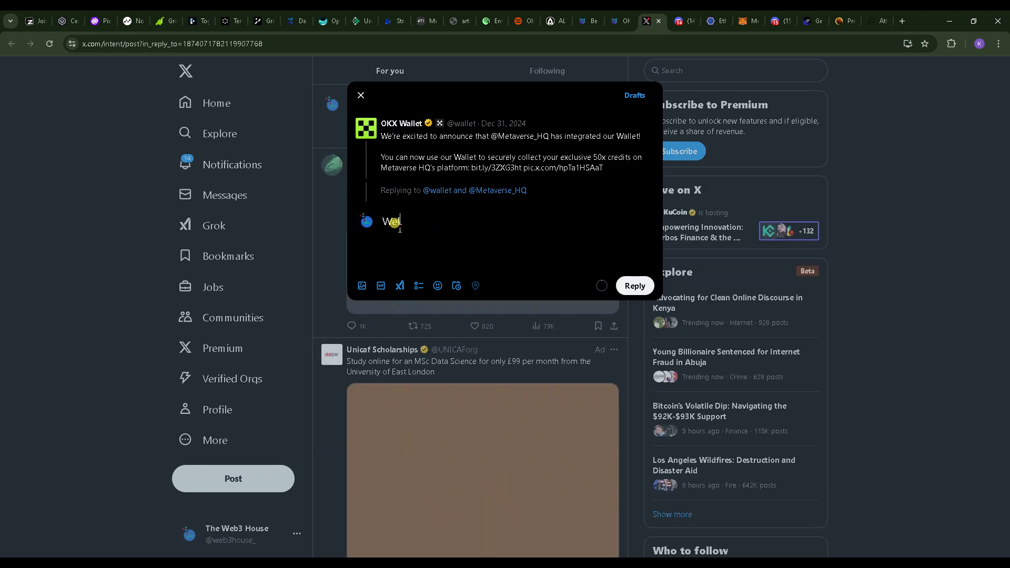
text(come to the #)
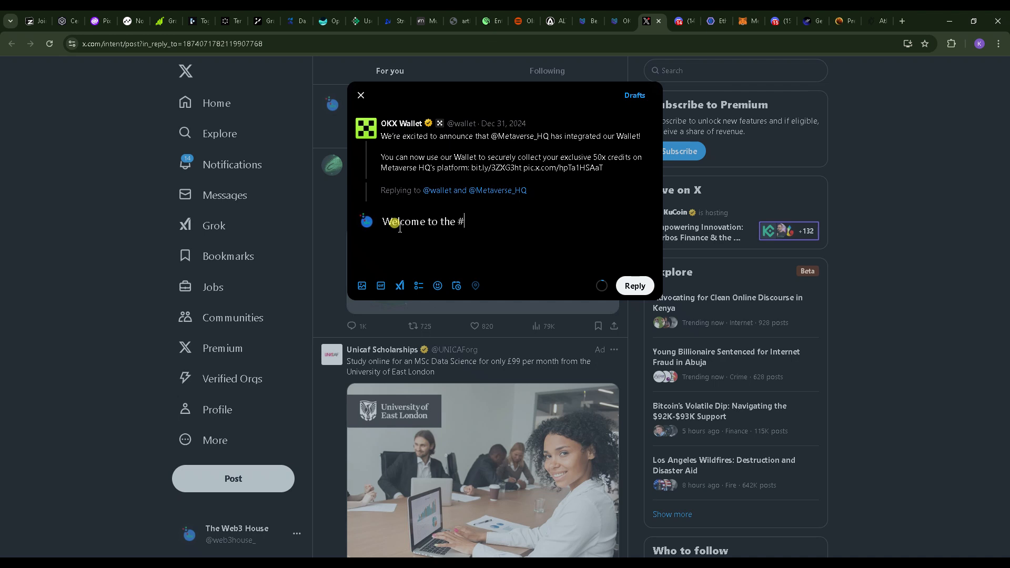
text(H)
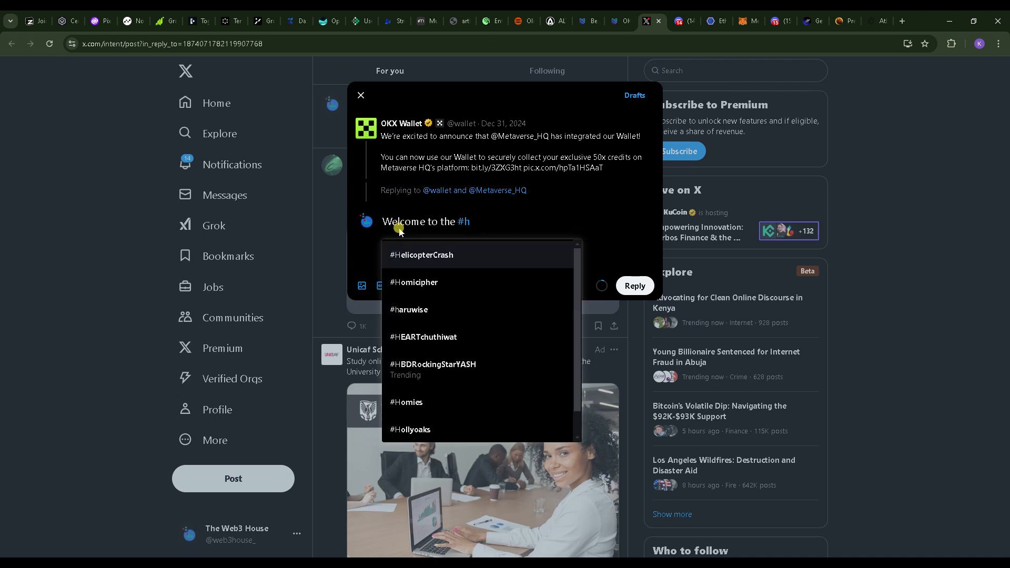
key(BackSpace)
text(HQ family!)
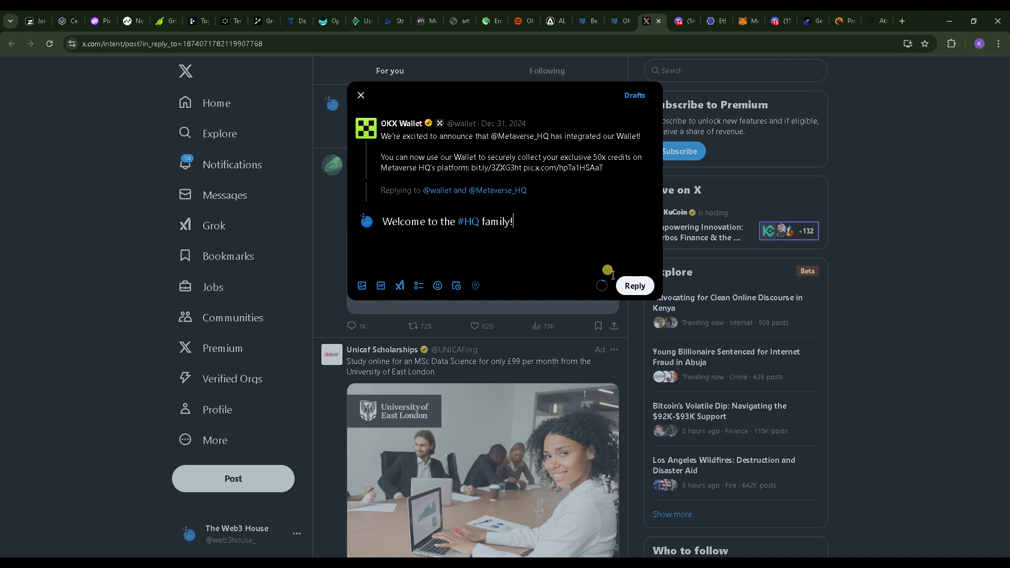
click(631, 287)
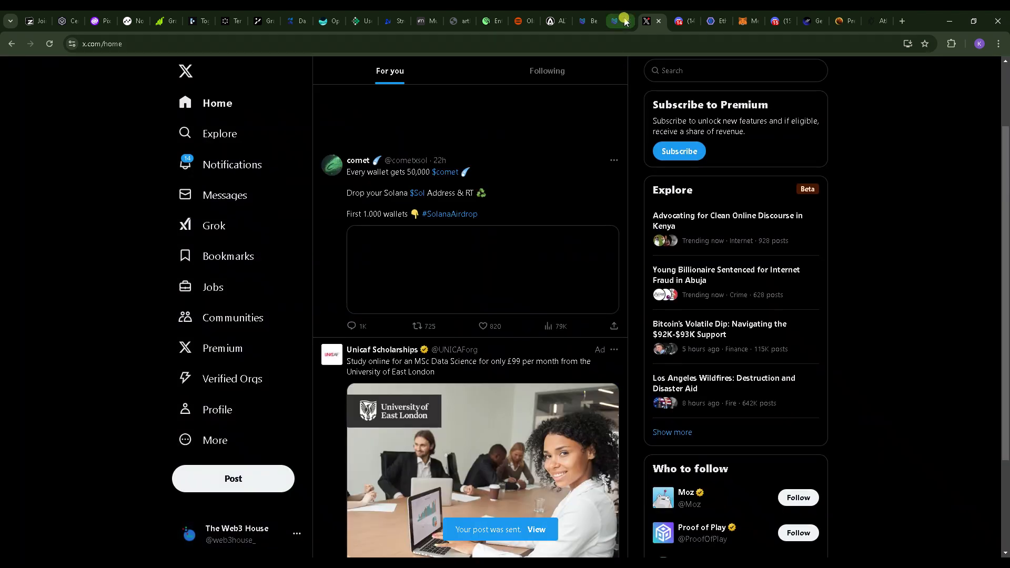
Return to the OKX Faction Mission and verify the reply to the OKX Wallet tweet, repeating the check until accepted
click(625, 21)
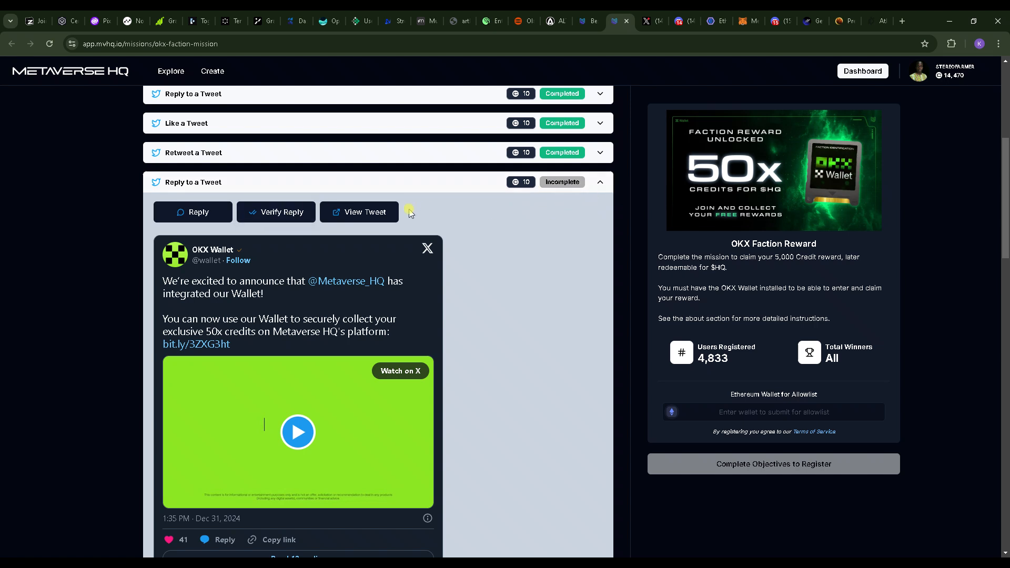
click(279, 216)
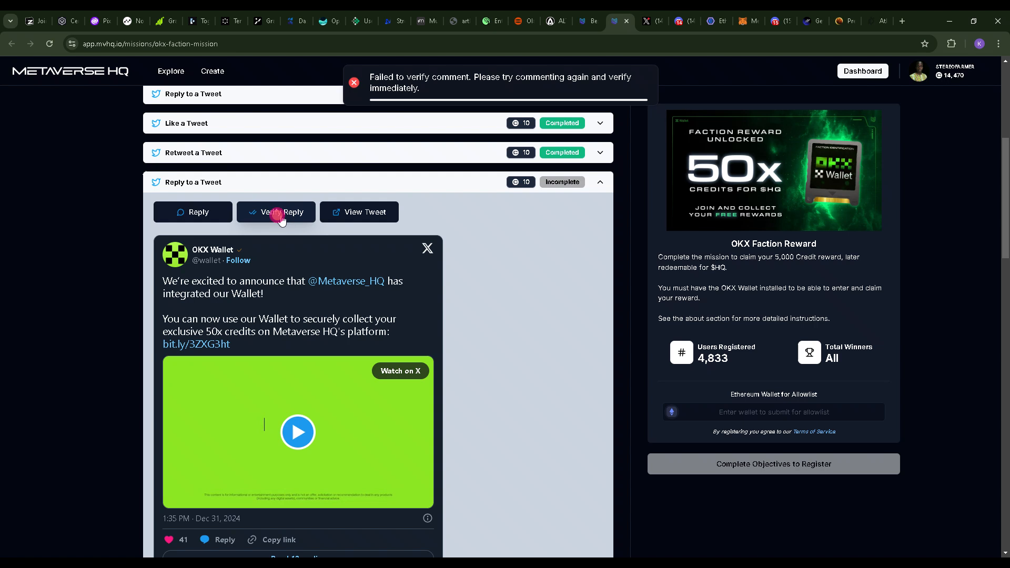
click(279, 216)
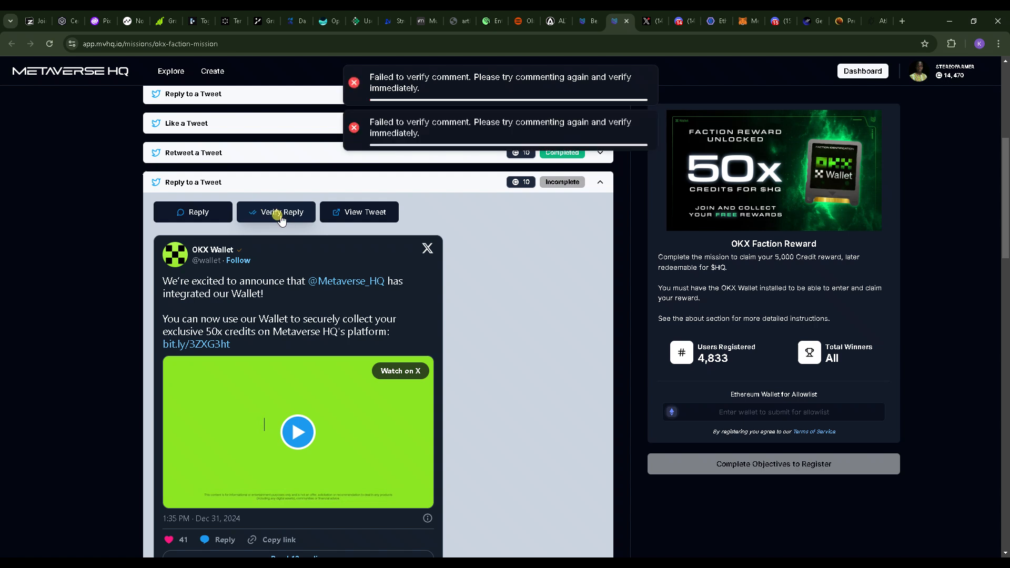
click(279, 217)
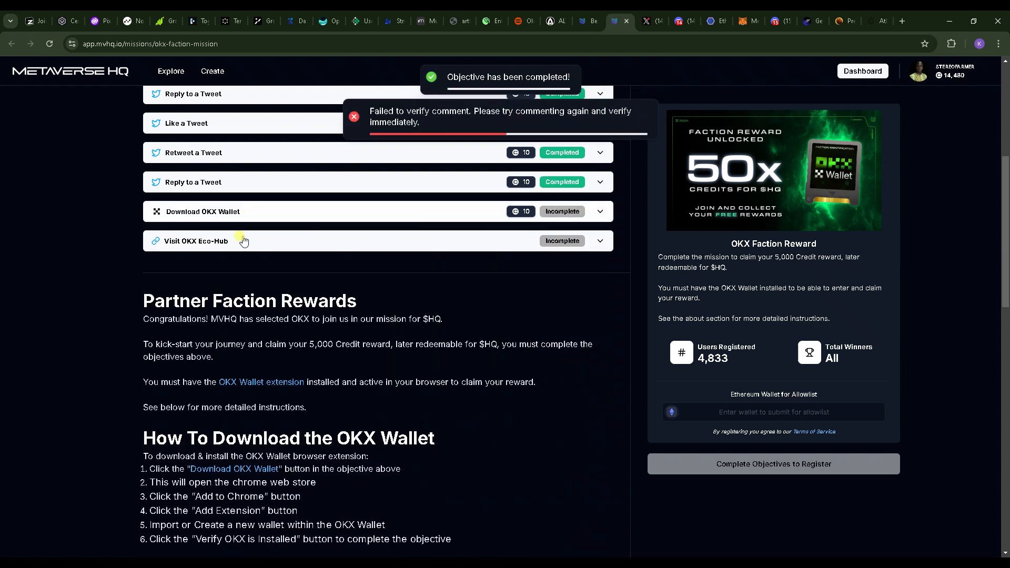
Complete the Visit OKX Eco-Hub objective, and close the opened Eco-Hub page and the leftover X page
click(249, 243)
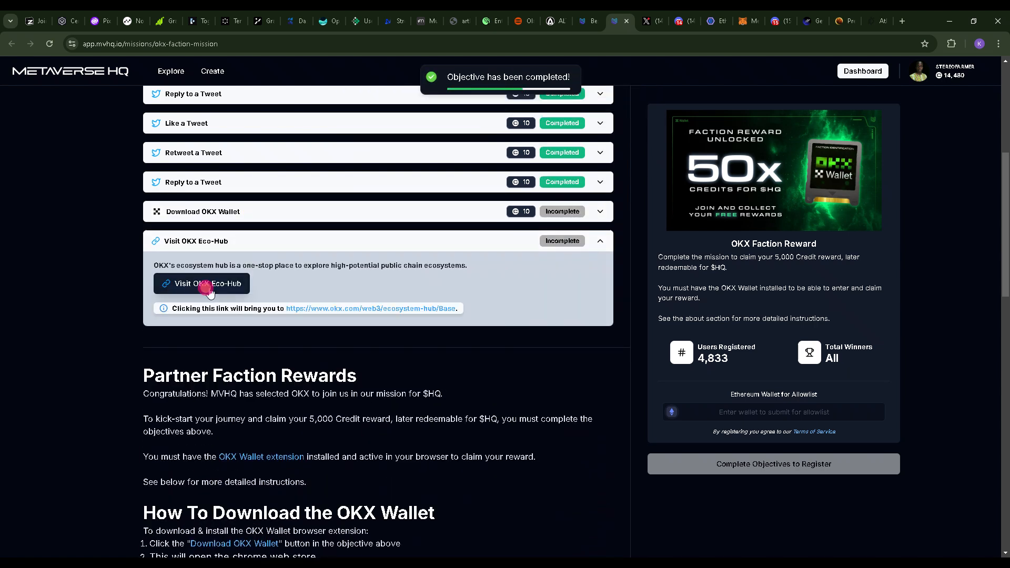
click(207, 285)
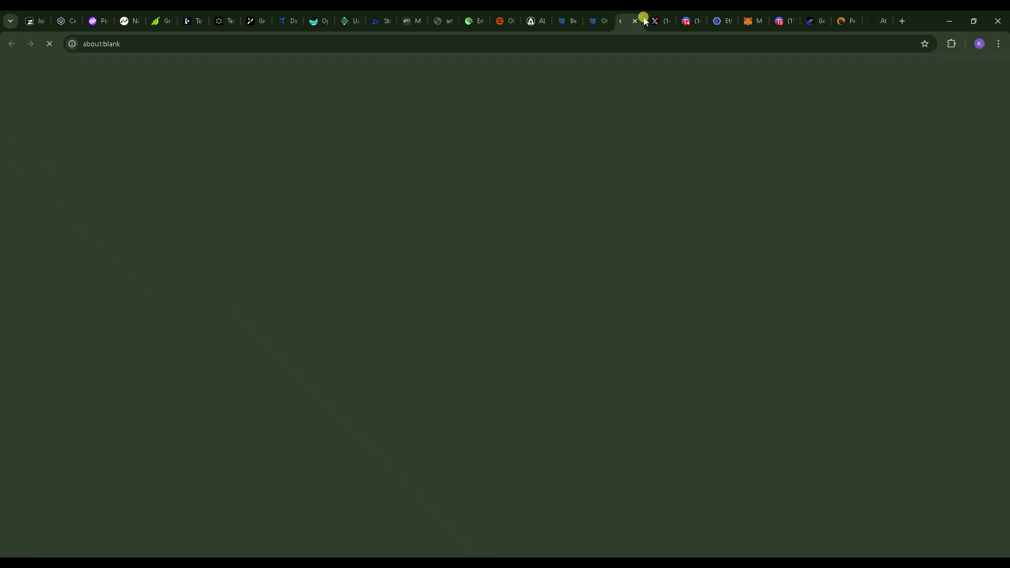
click(635, 22)
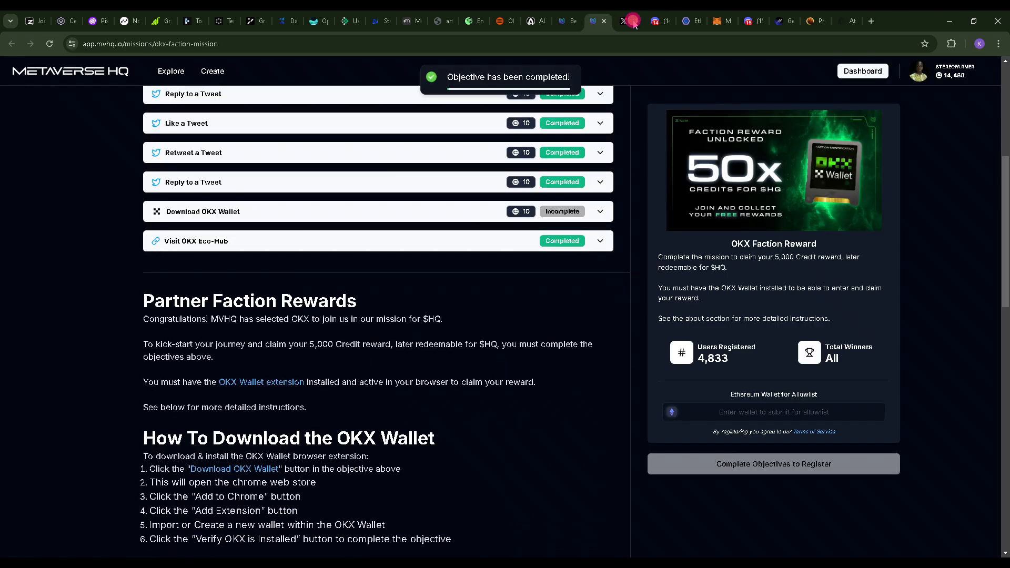
click(635, 22)
click(635, 22)
click(608, 21)
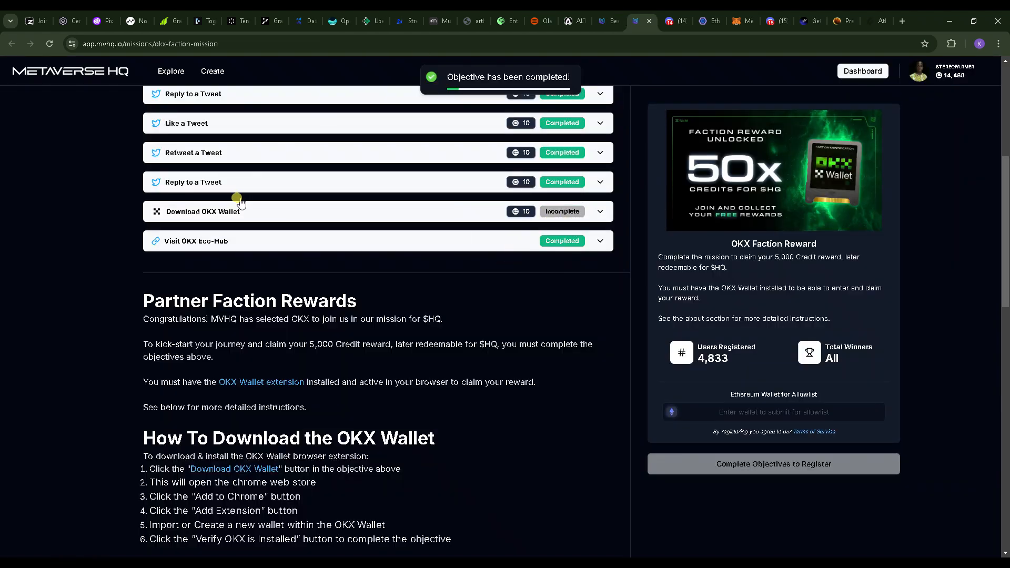
From the Download OKX Wallet objective, add the OKX Wallet extension to Chrome and return to the OKX Faction Mission
click(236, 217)
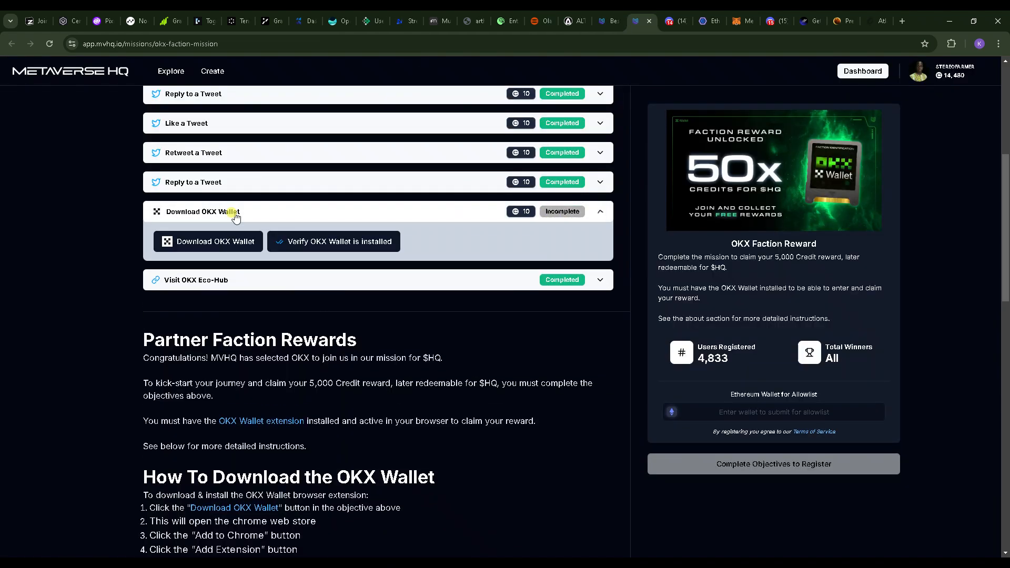
click(230, 246)
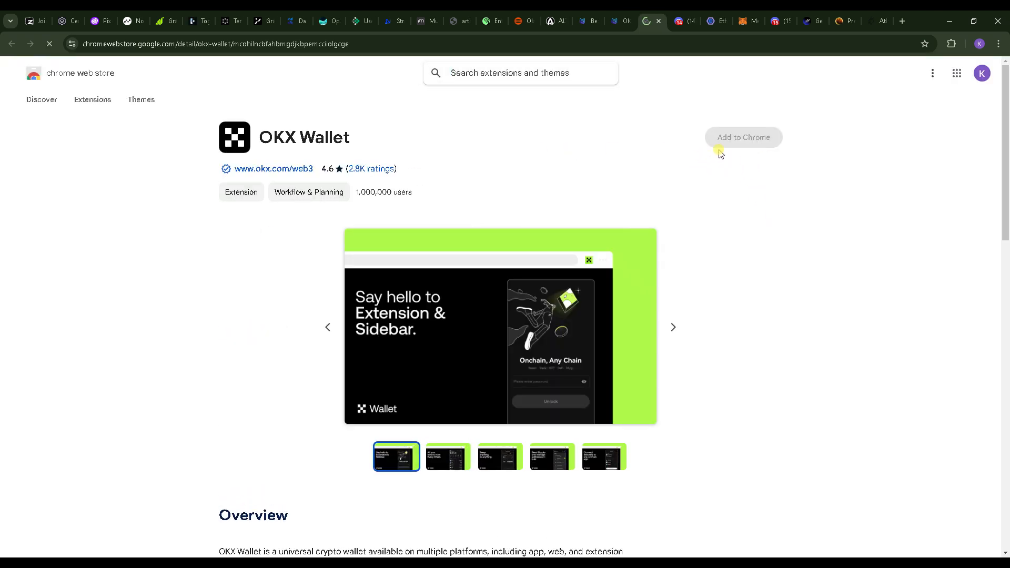
click(746, 139)
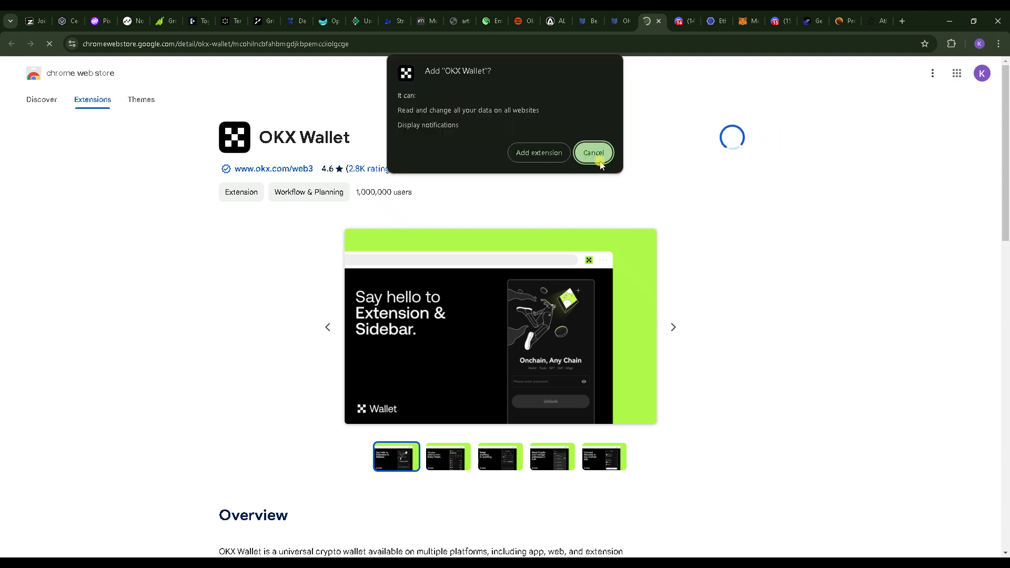
click(542, 154)
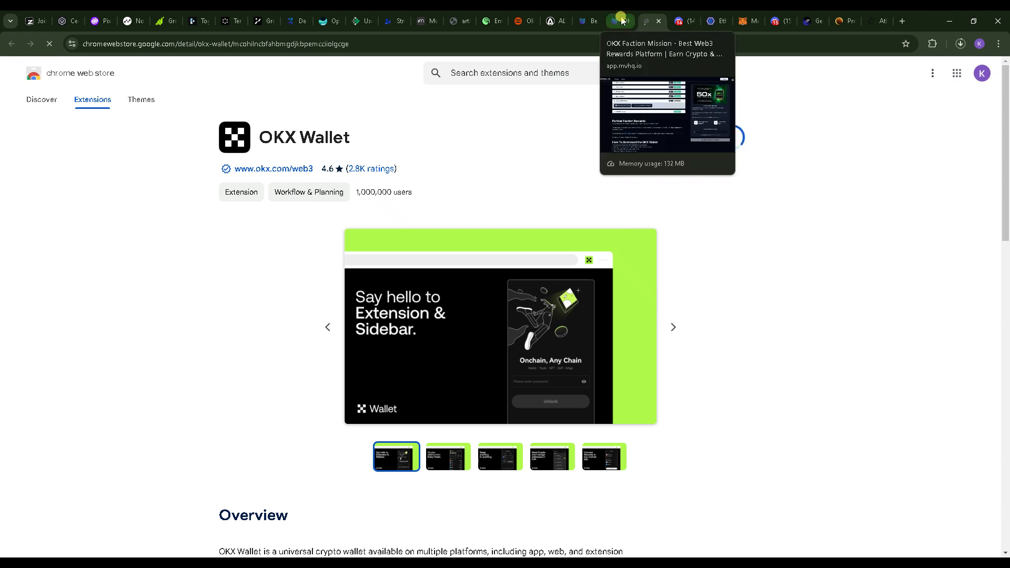
click(622, 21)
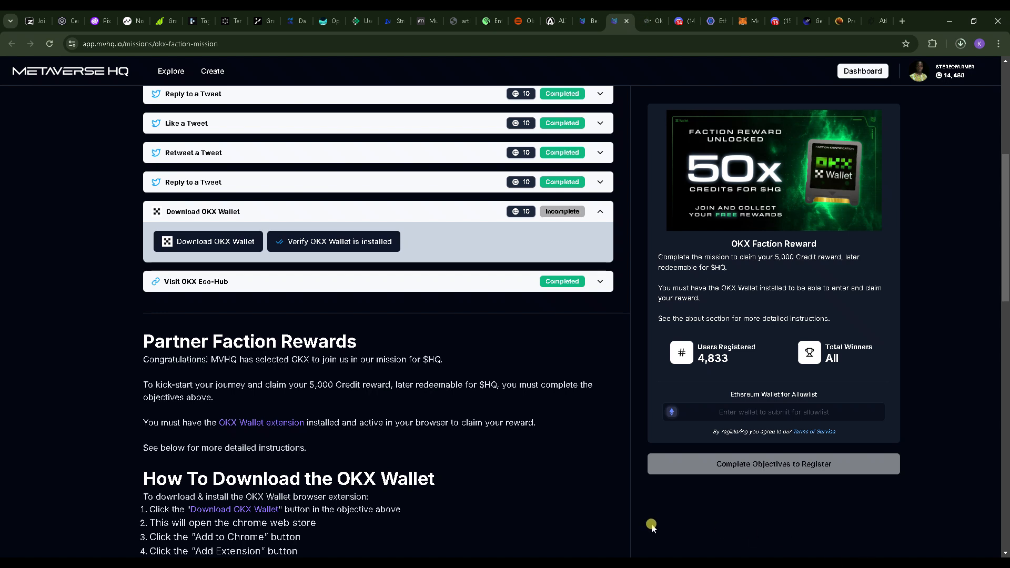
click(478, 565)
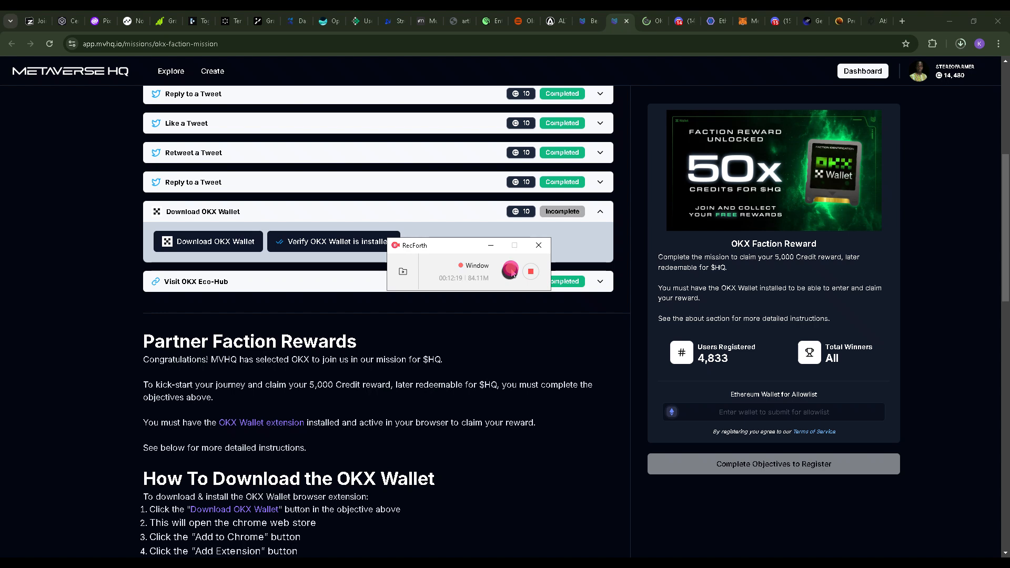
click(490, 246)
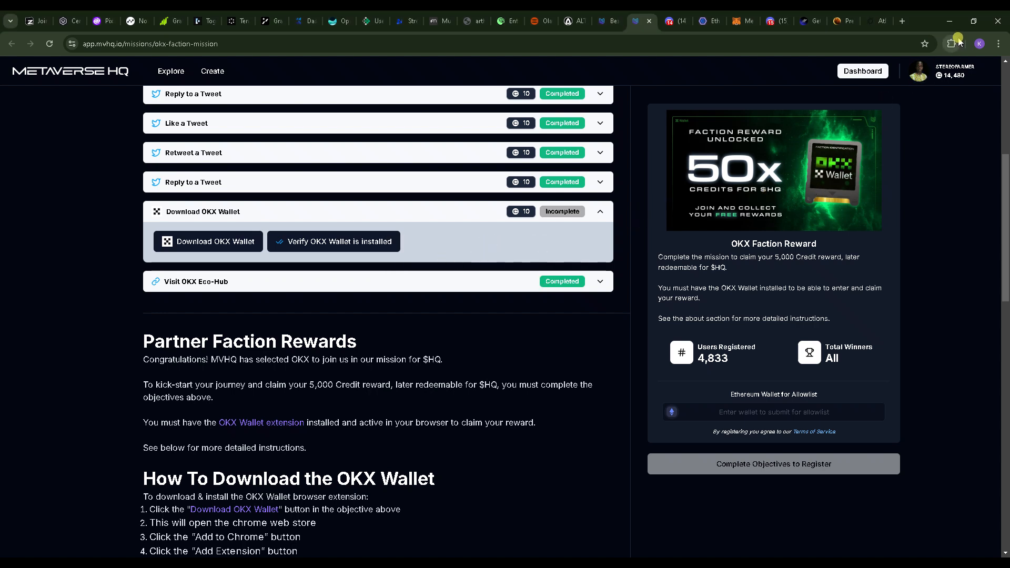
Check the browser's installed extensions for OKX Wallet
click(958, 42)
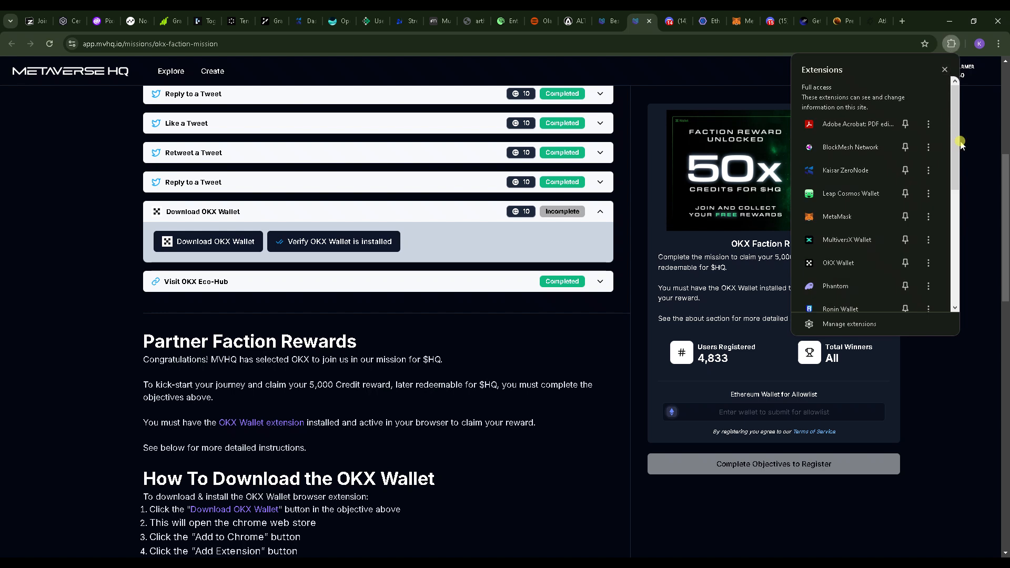
scroll(958, 144, down, 1)
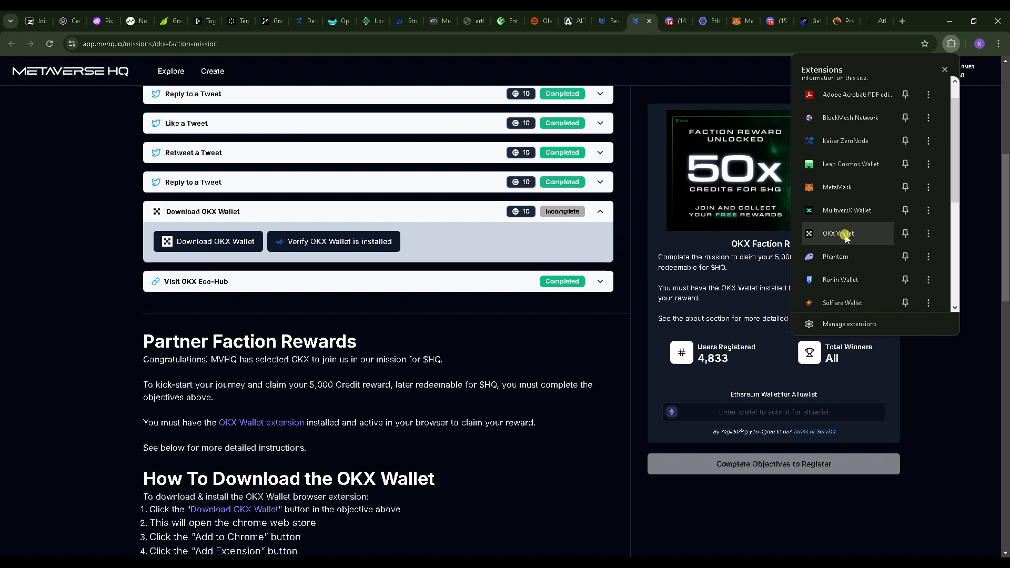
click(979, 209)
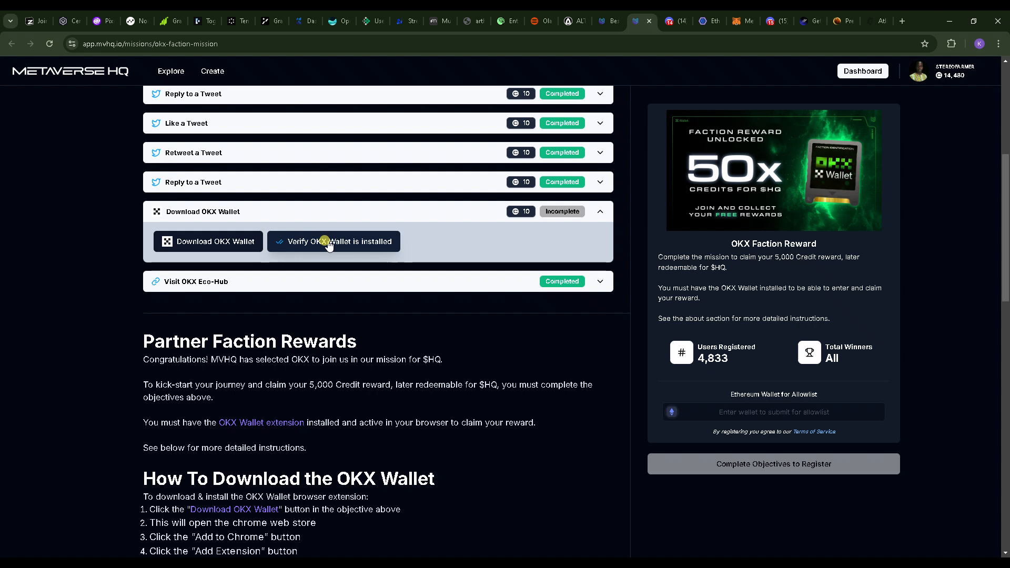
Verify that OKX Wallet is installed for the Download OKX Wallet objective, reloading the mission page and repeating the check
click(328, 243)
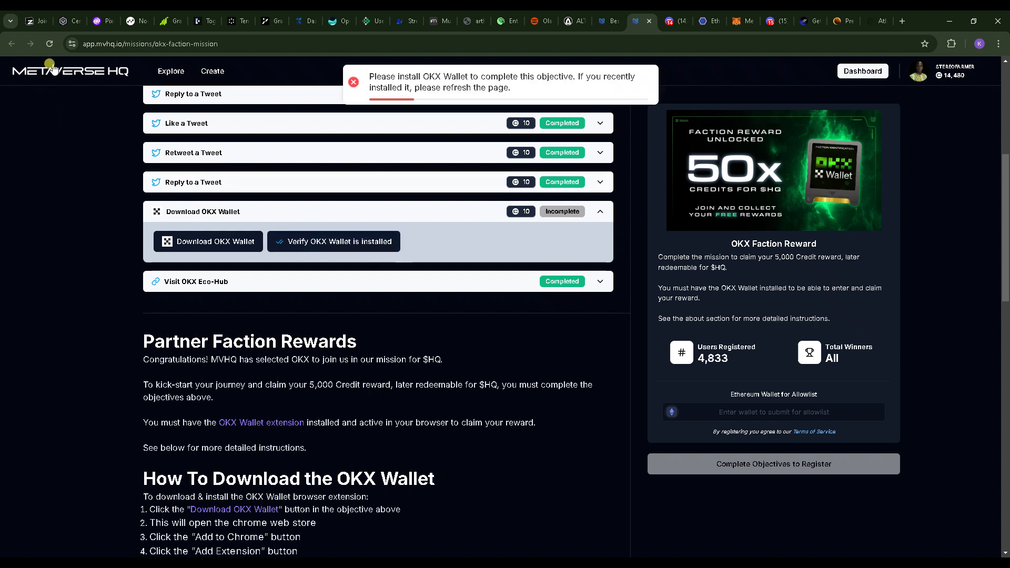
click(49, 45)
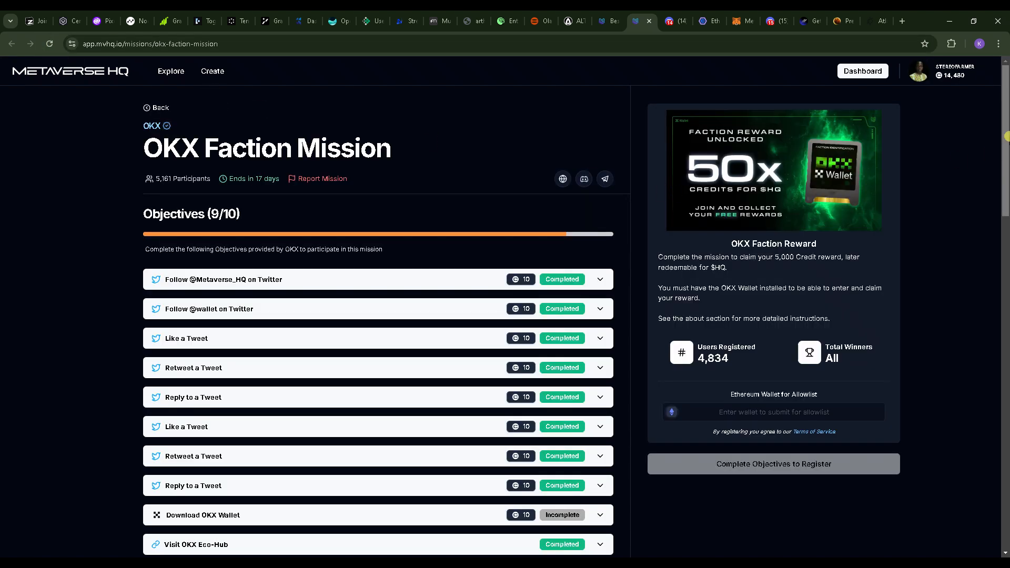
drag(1008, 189, 1008, 223)
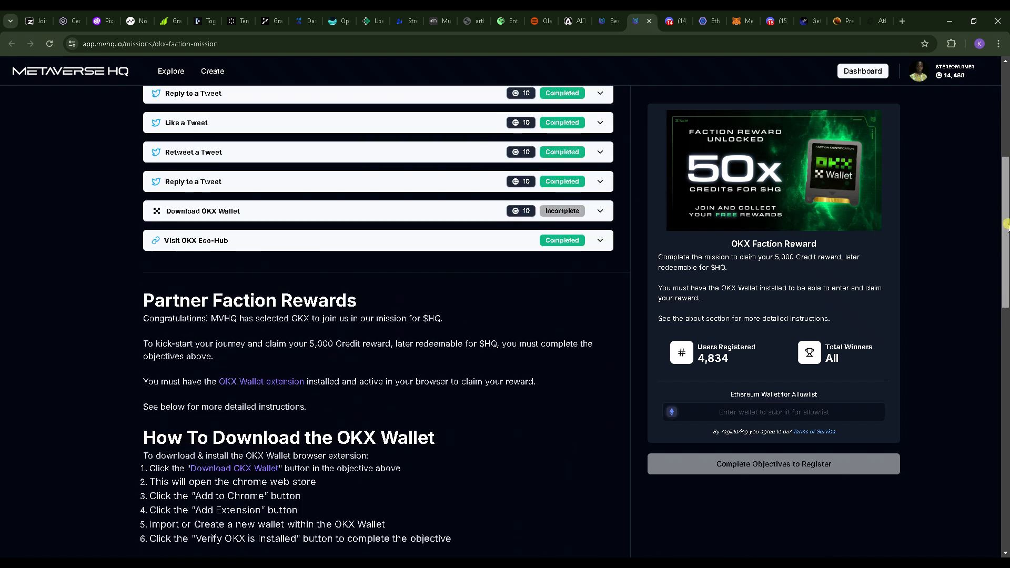
click(470, 211)
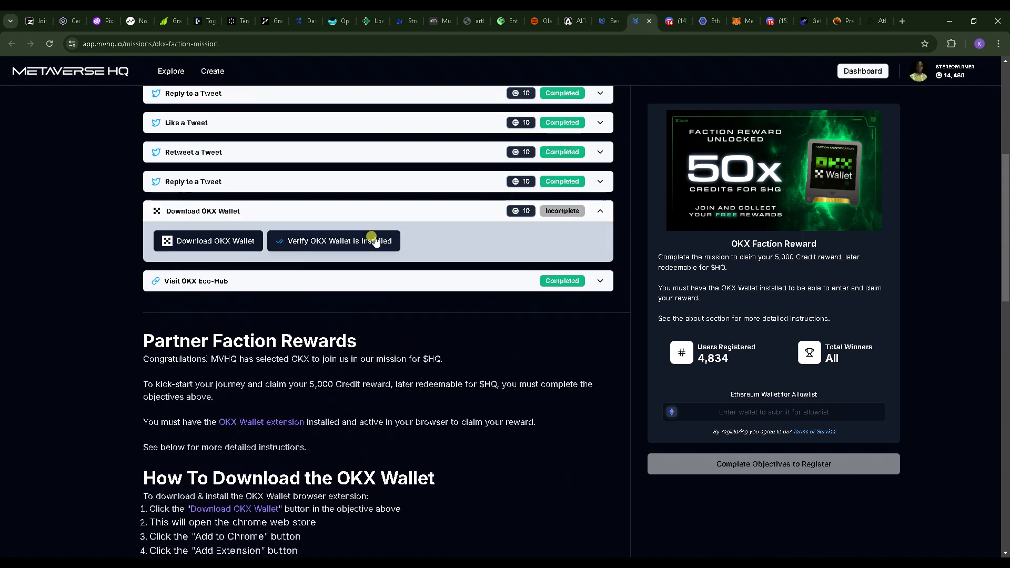
click(368, 239)
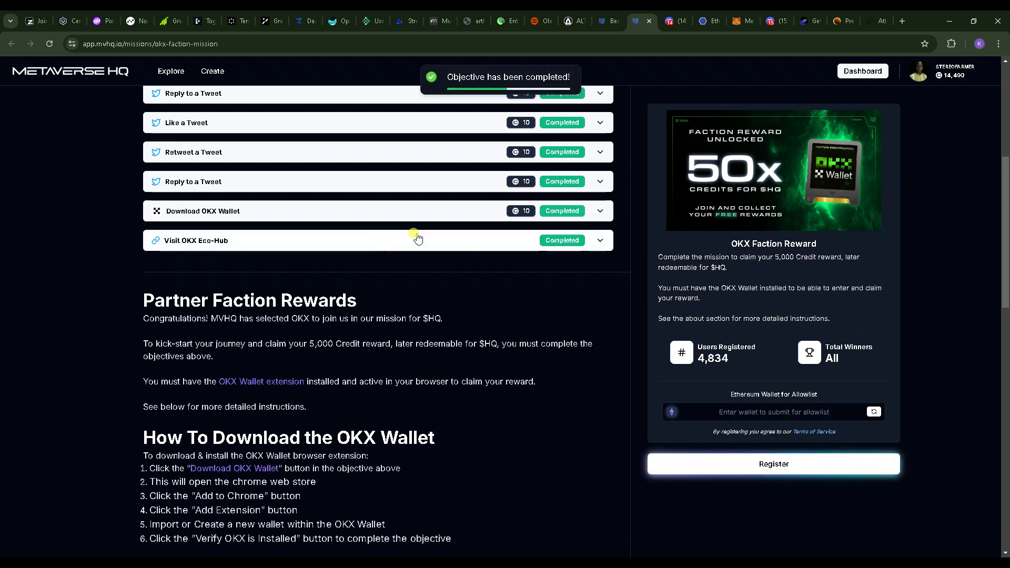
Copy the Account 1 address from MetaMask, enter it as the Ethereum wallet for the allowlist, and register for the OKX Faction Reward
click(738, 412)
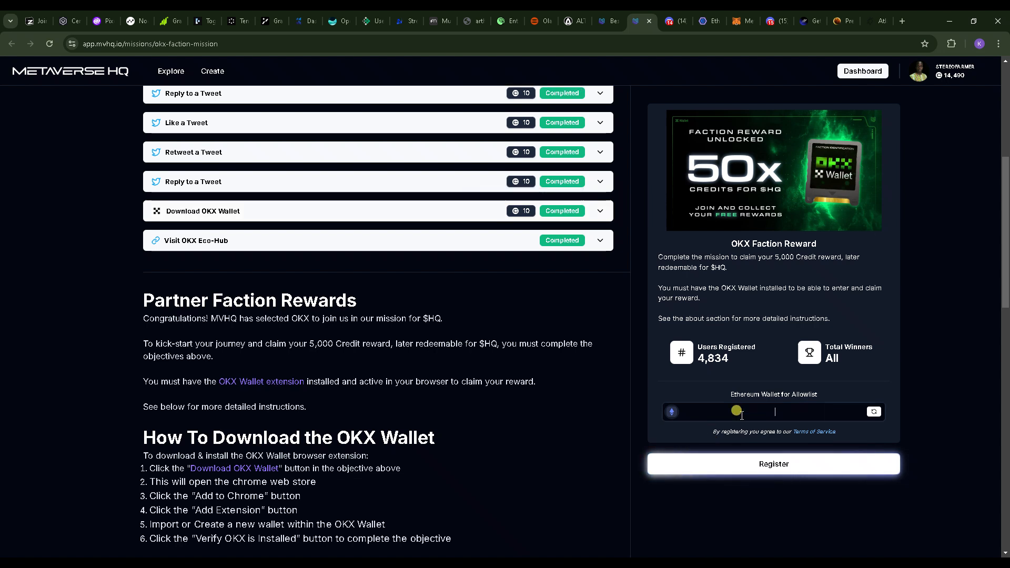
click(830, 353)
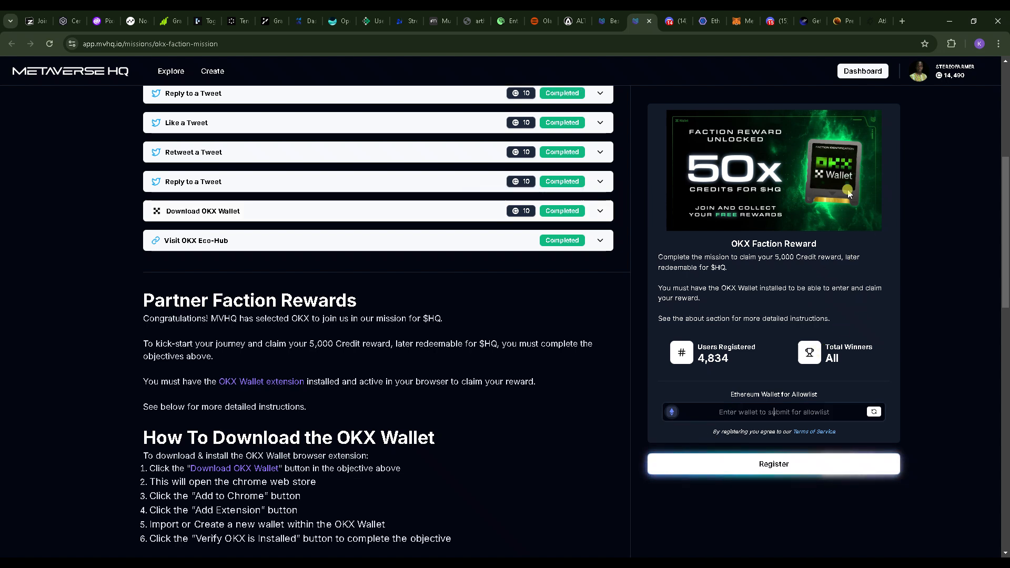
click(739, 20)
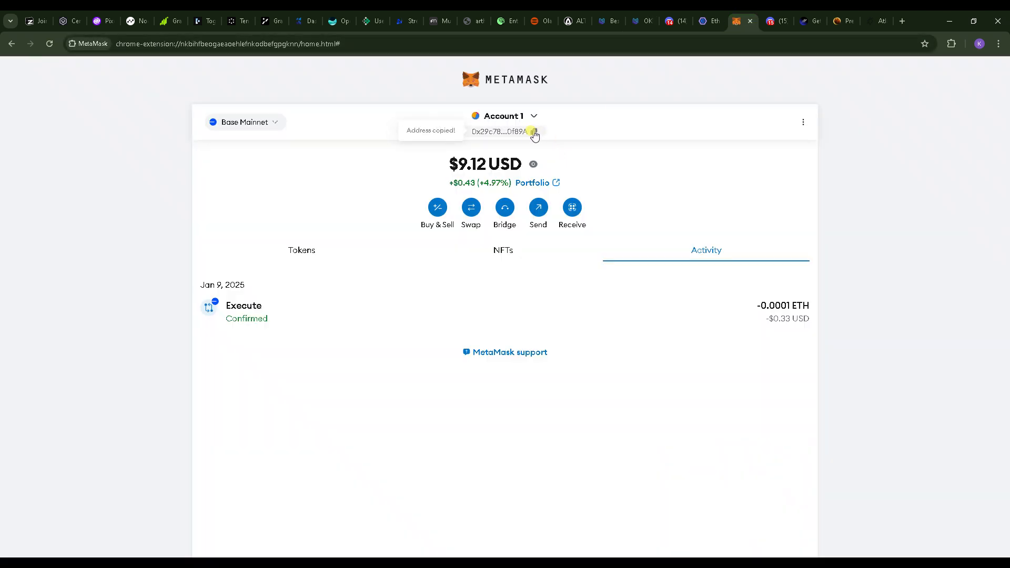
click(644, 17)
click(737, 412)
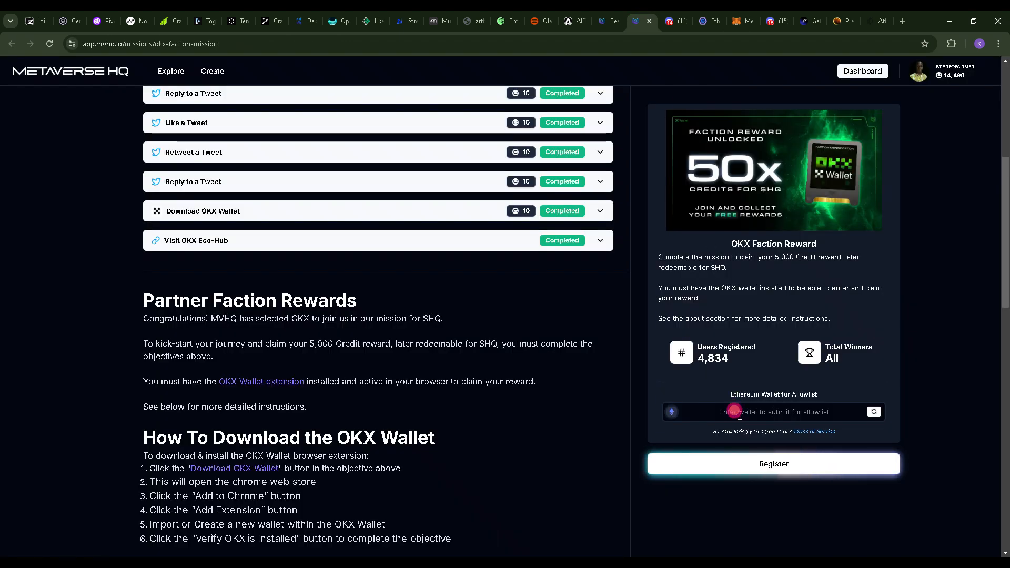
key(ctrl+v)
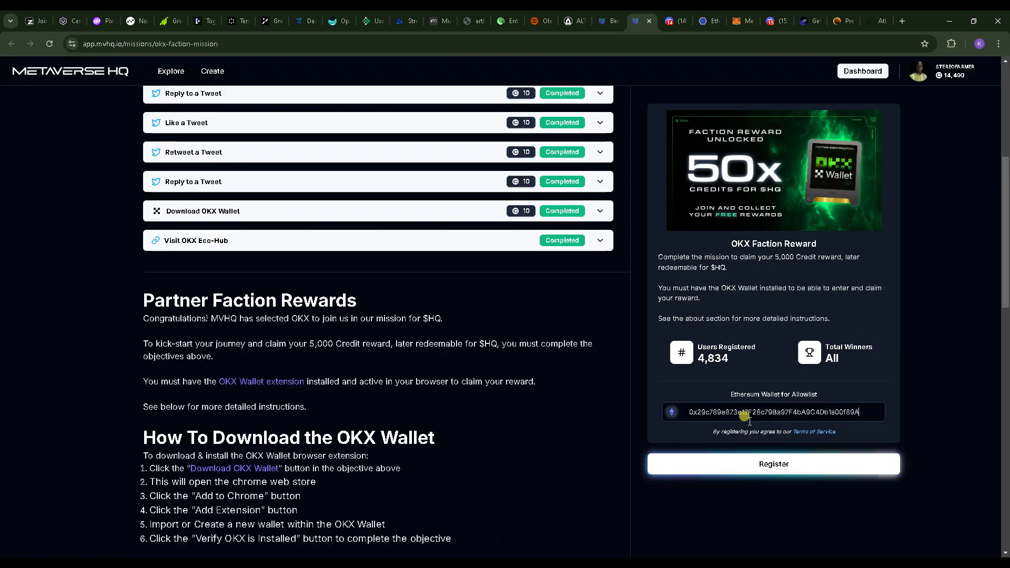
click(773, 470)
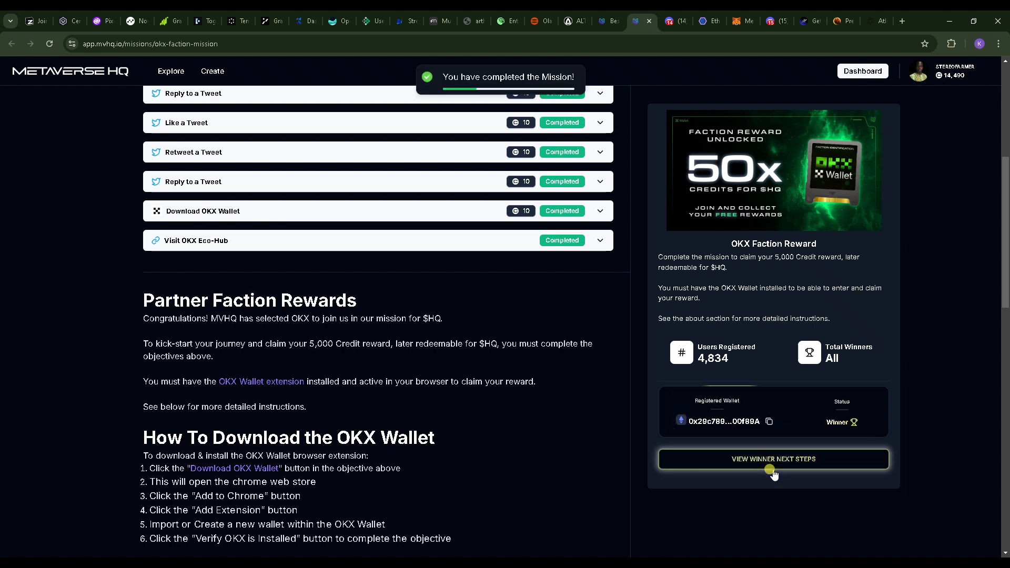
Close the mission page and verify completion of the 500-credit Complete Mission objective in the Saga Zero Week 6 challenges
click(651, 21)
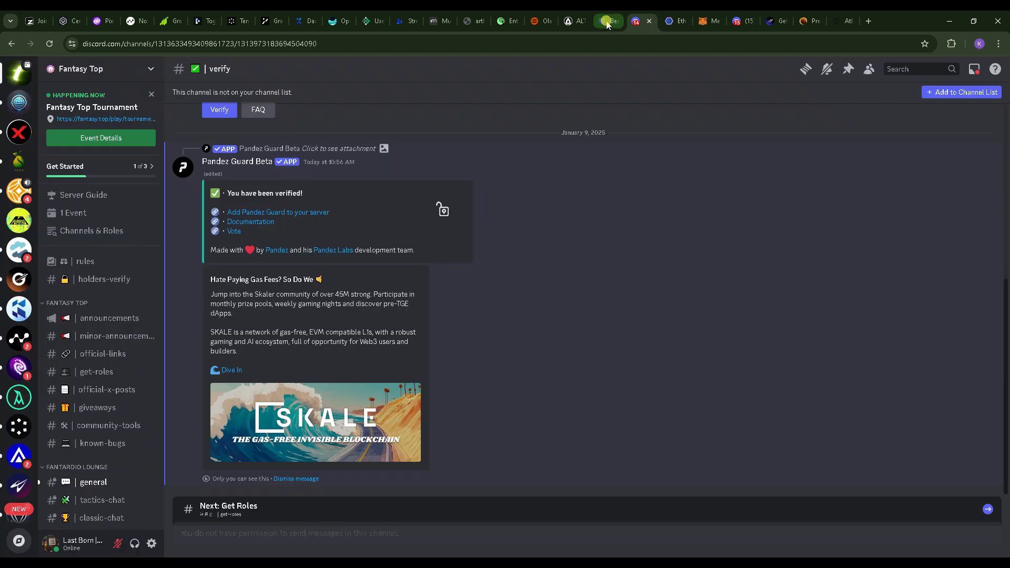
click(608, 22)
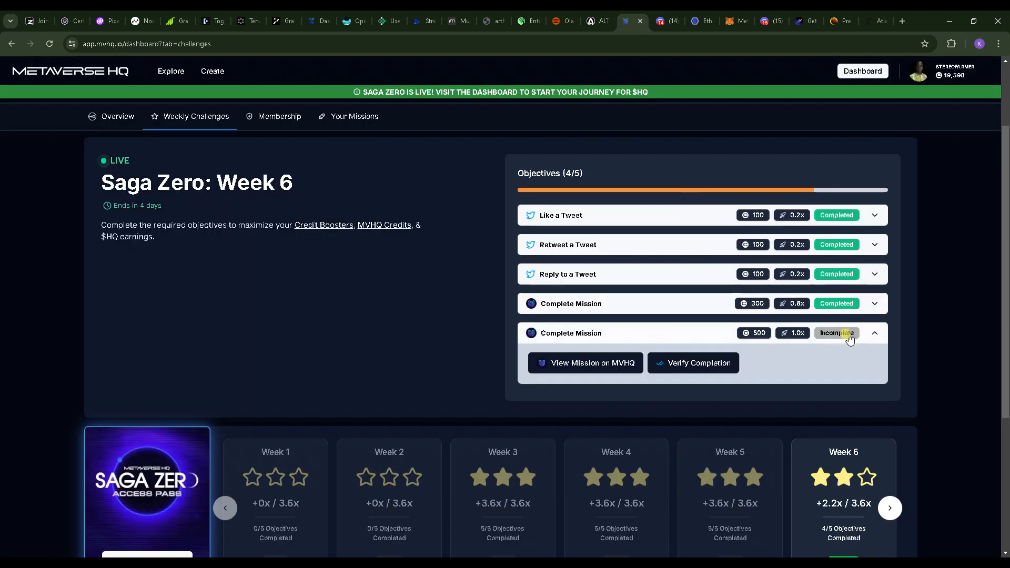
click(697, 365)
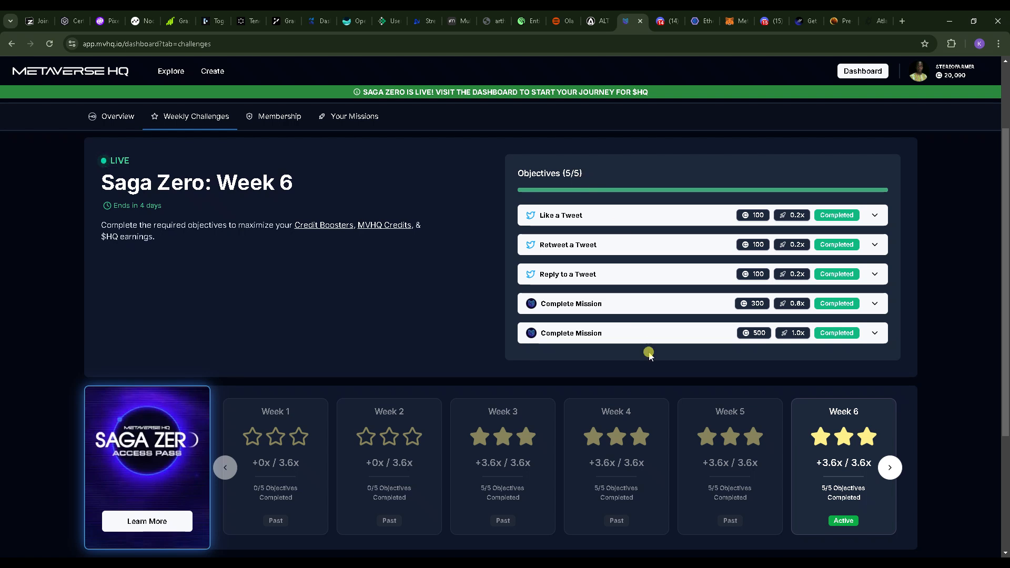
click(471, 564)
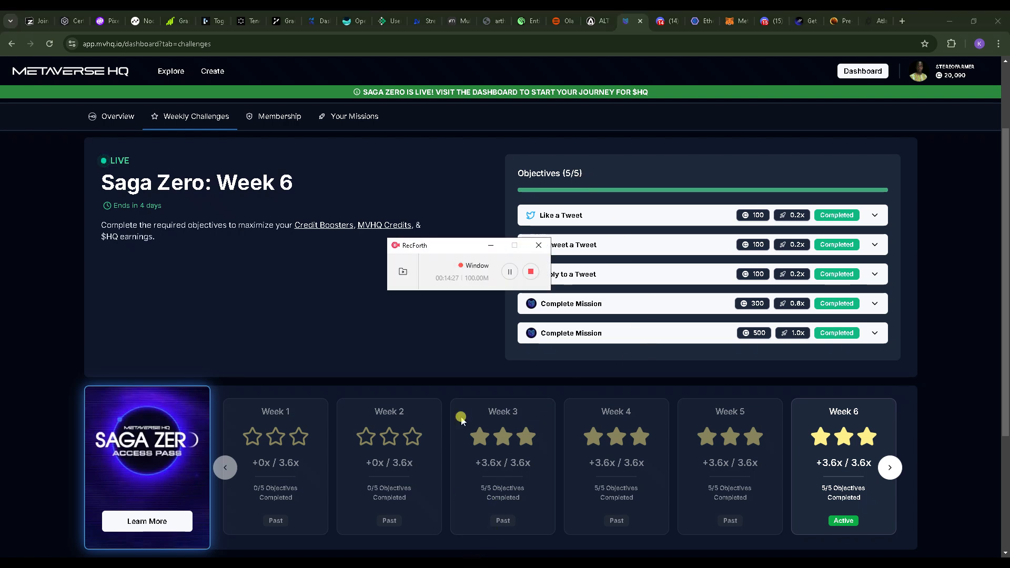